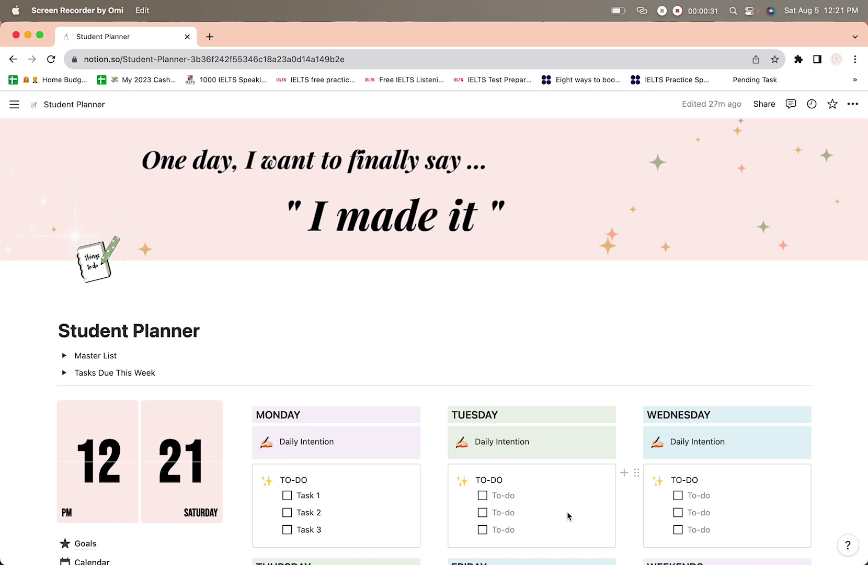
Step: In Preview, open page 2 of Student Planner.pdf and follow its Get Template link
{"action": "mouse_move", "coordinate": [806, 562]}
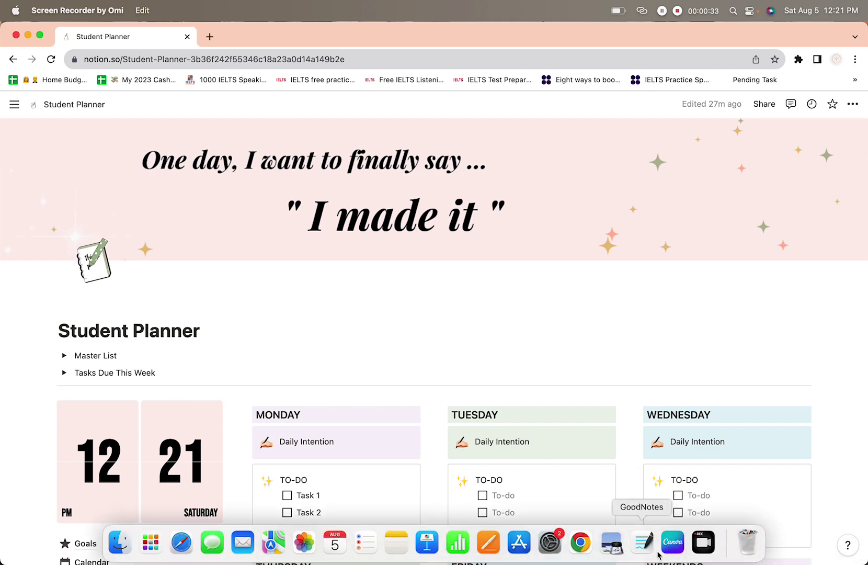
{"action": "left_click", "coordinate": [621, 547]}
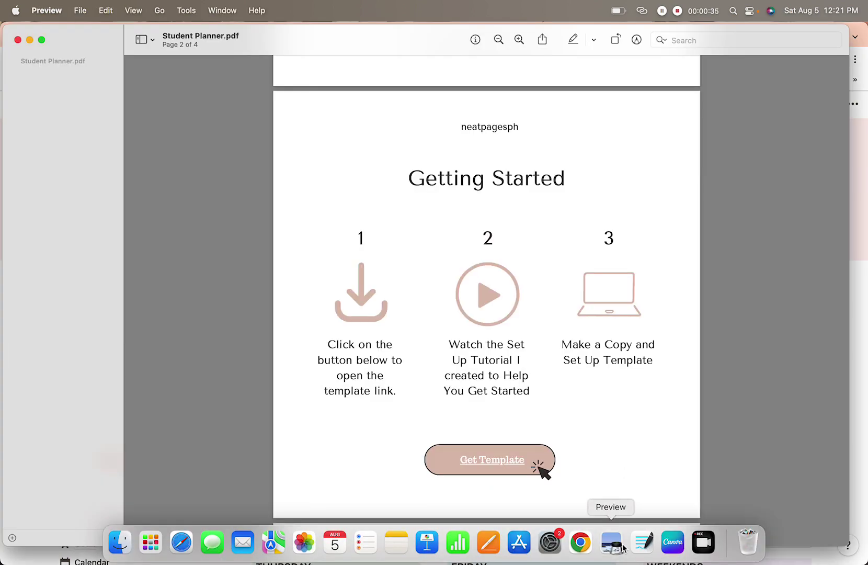
{"action": "scroll", "coordinate": [549, 302], "scroll_direction": "up", "scroll_amount": 10}
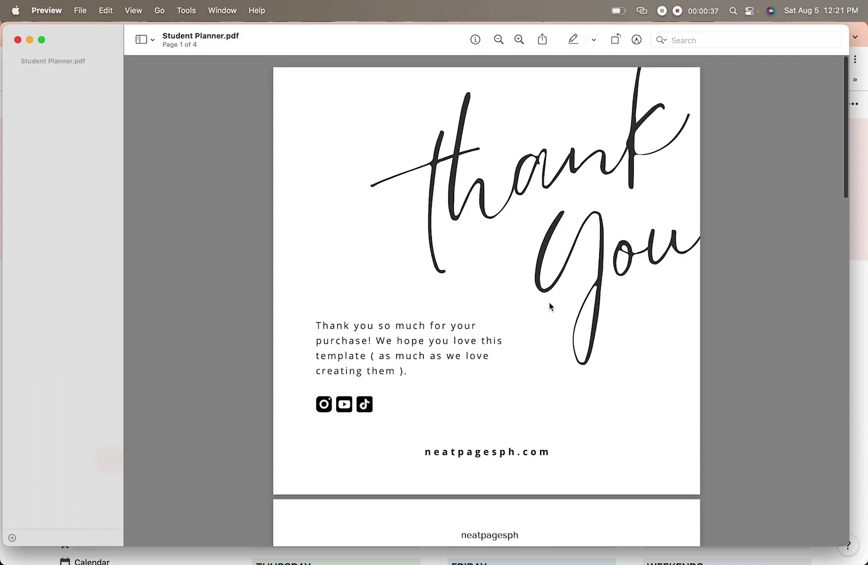
{"action": "scroll", "coordinate": [536, 231], "scroll_direction": "down", "scroll_amount": 3}
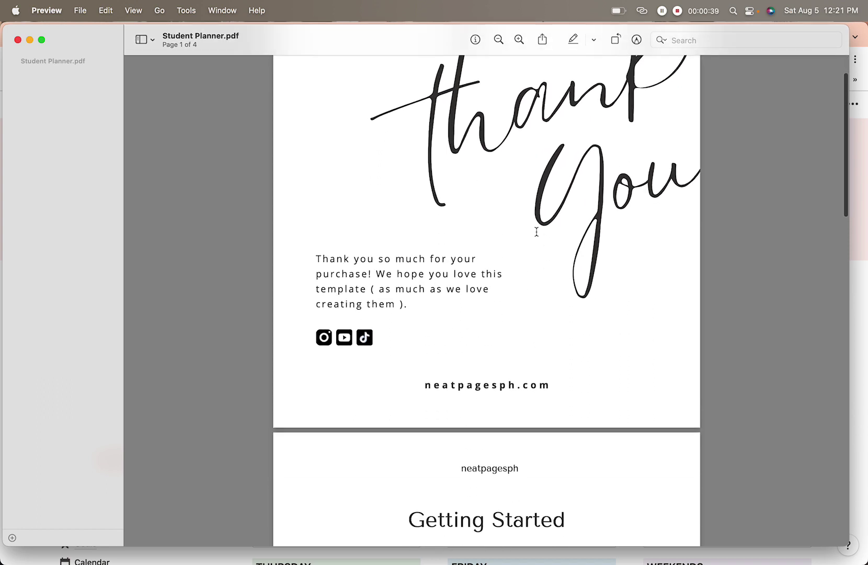
{"action": "scroll", "coordinate": [537, 232], "scroll_direction": "up", "scroll_amount": 2}
{"action": "scroll", "coordinate": [537, 232], "scroll_direction": "down", "scroll_amount": 6}
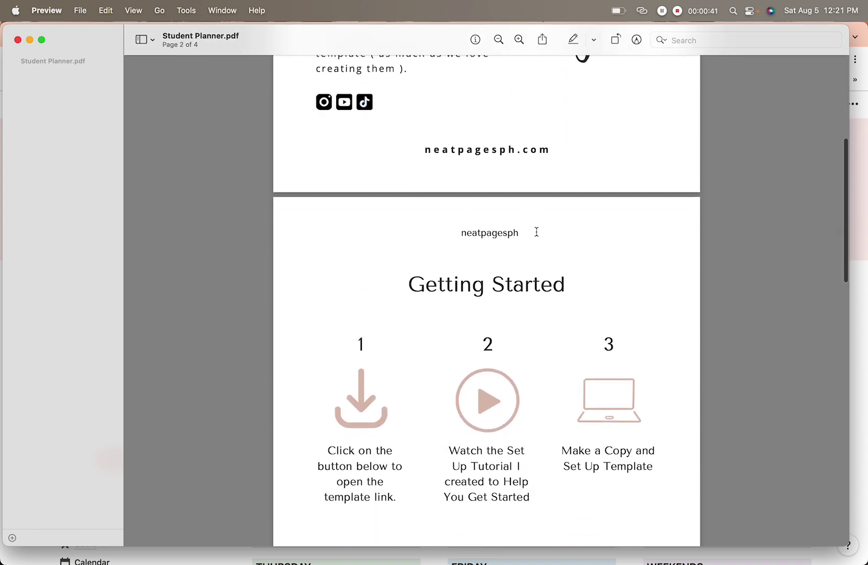
{"action": "scroll", "coordinate": [536, 232], "scroll_direction": "down", "scroll_amount": 5}
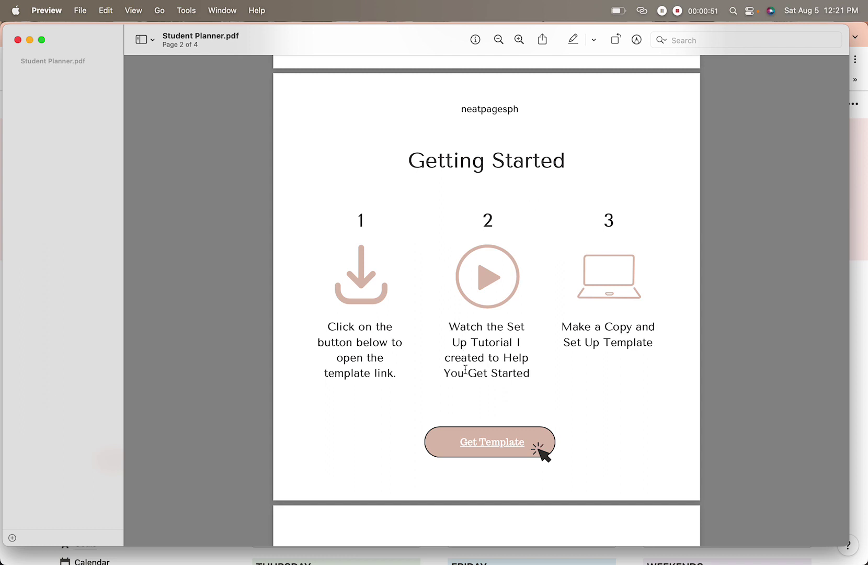
{"action": "left_click", "coordinate": [484, 446]}
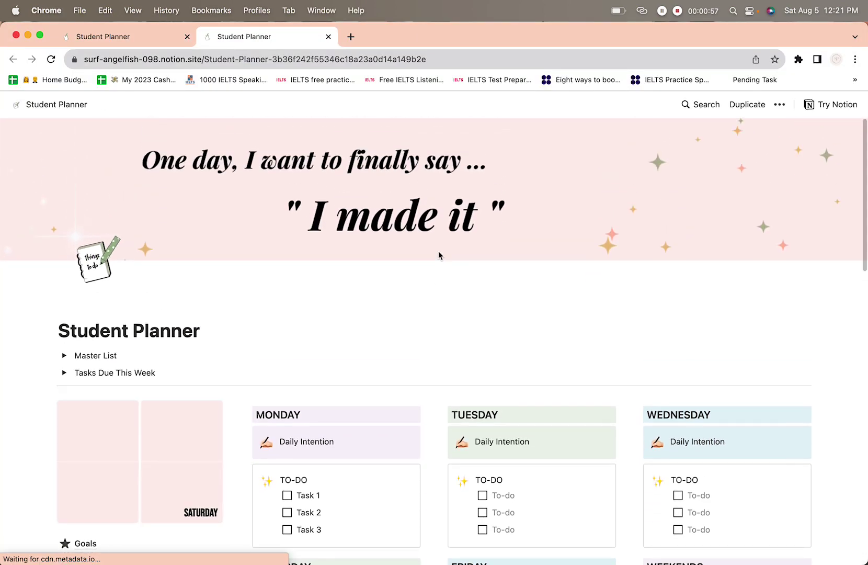
Step: Duplicate the Student Planner template into your workspace, close the shared tab, and skim the page
{"action": "left_click", "coordinate": [748, 107]}
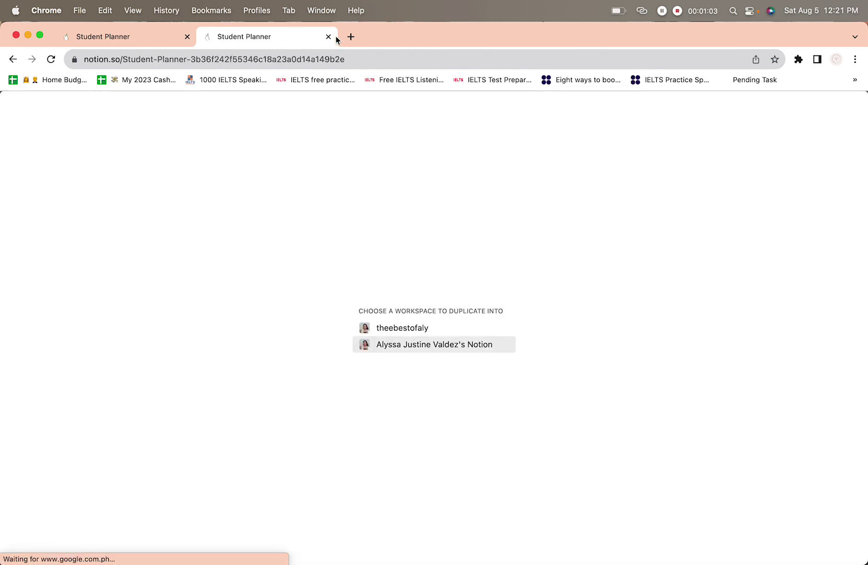
{"action": "left_click", "coordinate": [329, 36]}
{"action": "scroll", "coordinate": [148, 400], "scroll_direction": "down", "scroll_amount": 3}
{"action": "scroll", "coordinate": [149, 397], "scroll_direction": "up", "scroll_amount": 3}
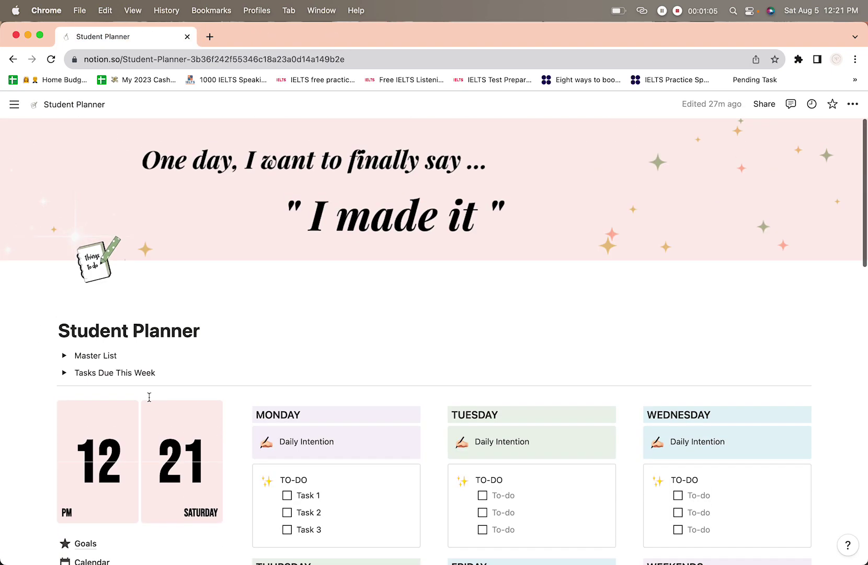
{"action": "scroll", "coordinate": [314, 502], "scroll_direction": "down", "scroll_amount": 5}
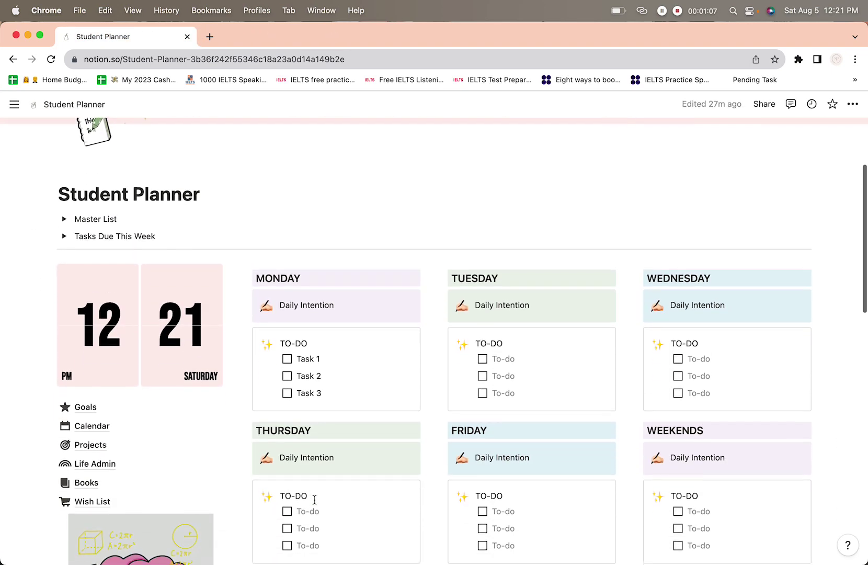
{"action": "scroll", "coordinate": [315, 499], "scroll_direction": "down", "scroll_amount": 10}
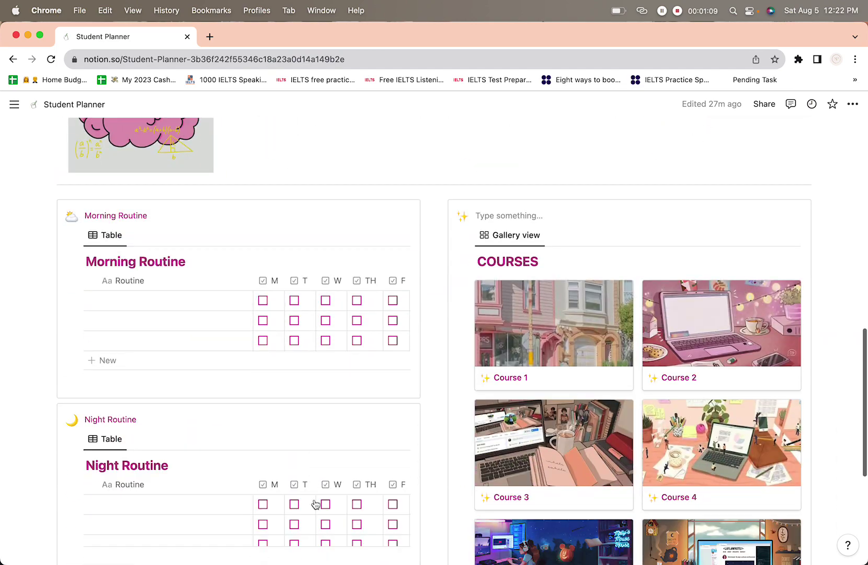
{"action": "scroll", "coordinate": [314, 502], "scroll_direction": "down", "scroll_amount": 4}
{"action": "scroll", "coordinate": [313, 499], "scroll_direction": "up", "scroll_amount": 15}
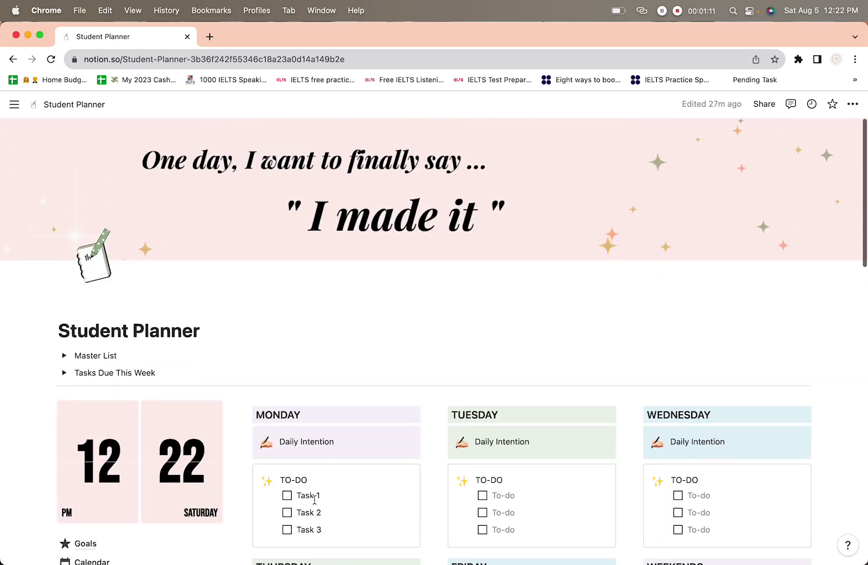
Step: Expand Master List and scroll across its Exam, Quiz, Project and Assignment board
{"action": "left_click", "coordinate": [64, 356]}
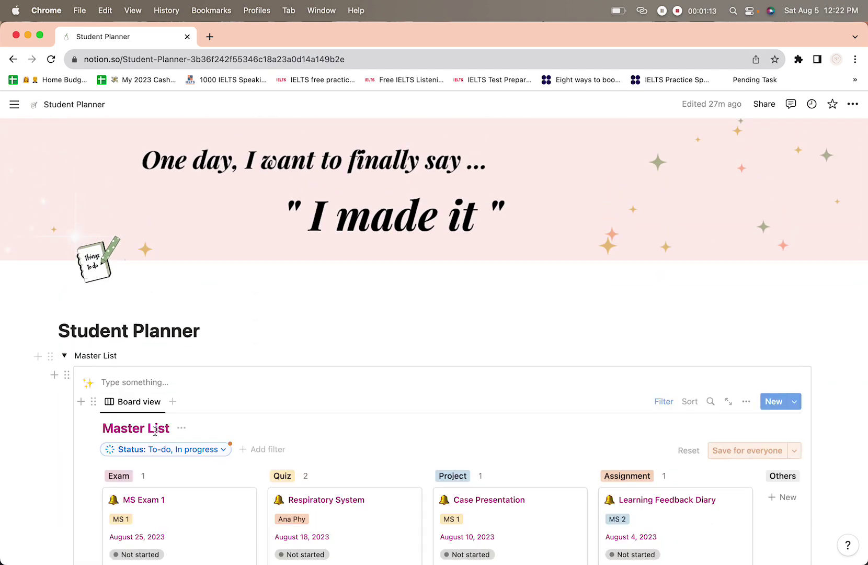
{"action": "scroll", "coordinate": [155, 430], "scroll_direction": "down", "scroll_amount": 4}
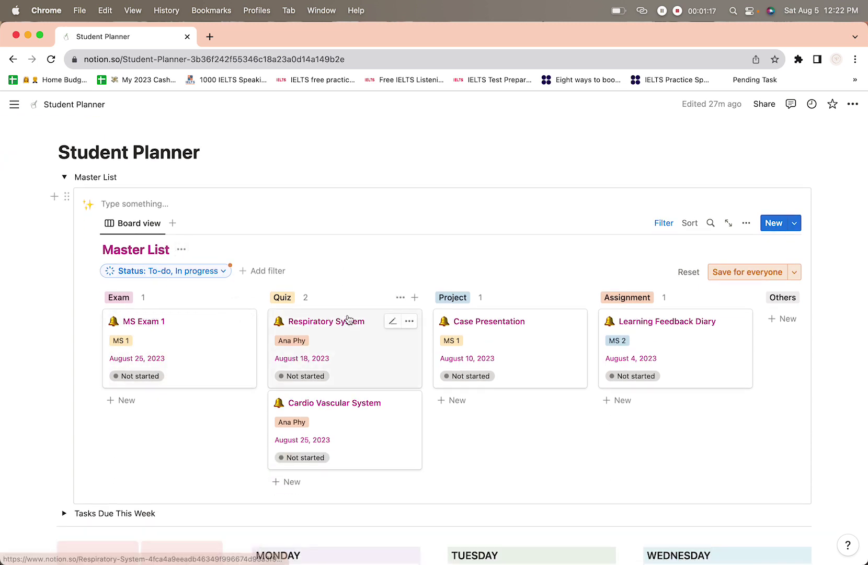
{"action": "scroll", "coordinate": [640, 364], "scroll_direction": "right", "scroll_amount": 3}
{"action": "scroll", "coordinate": [640, 365], "scroll_direction": "left", "scroll_amount": 3}
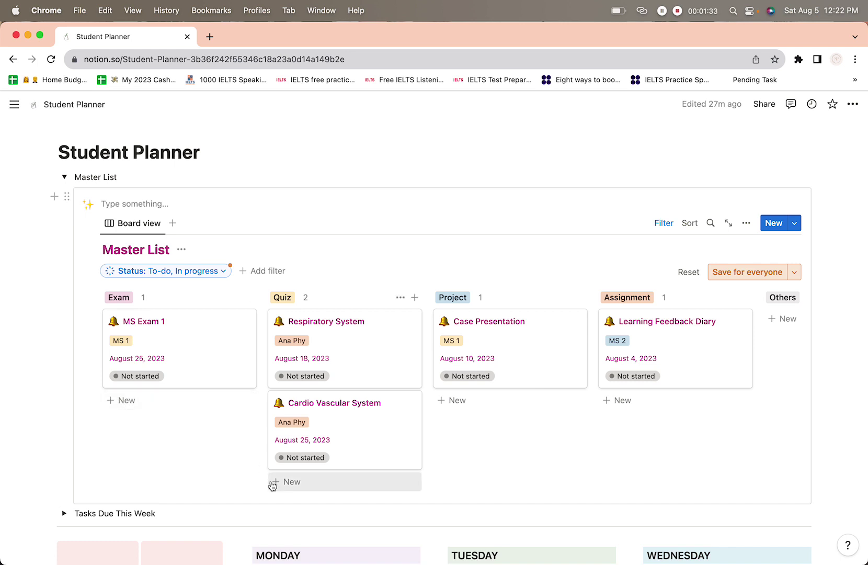
Step: Add an Exam card 'Cardiovascular System' with subject Ana Phy and due date August 12, 2023
{"action": "left_click", "coordinate": [131, 399]}
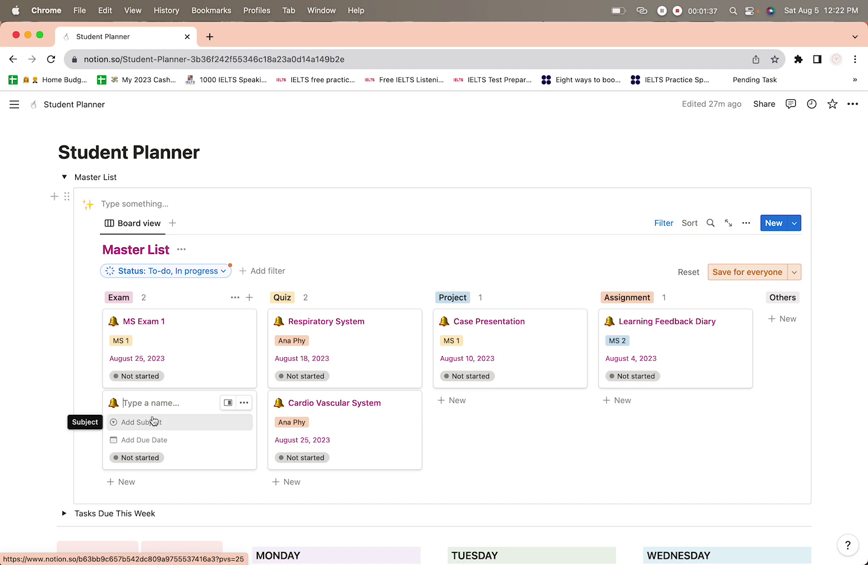
{"action": "type", "text": "Cardiob"}
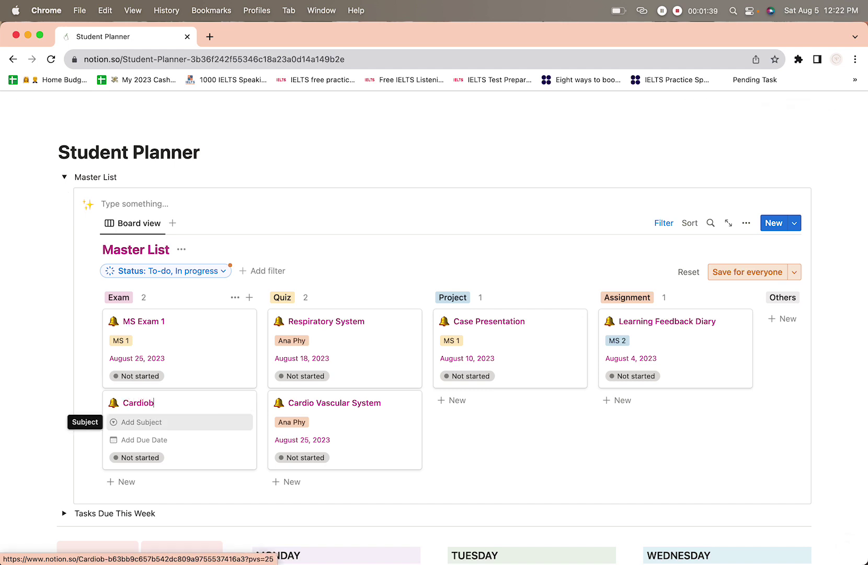
{"action": "key", "text": "BackSpace"}
{"action": "type", "text": "vascul"}
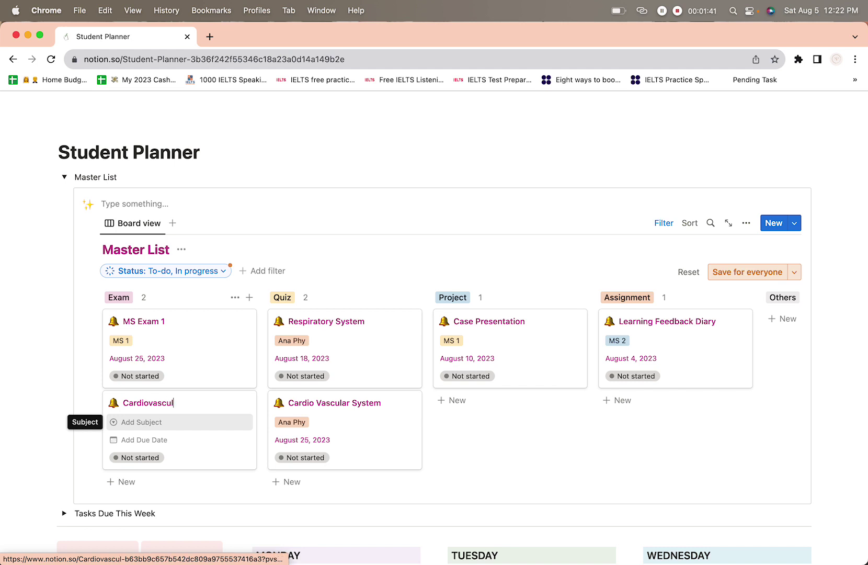
{"action": "type", "text": "ar System"}
{"action": "key", "text": "Return"}
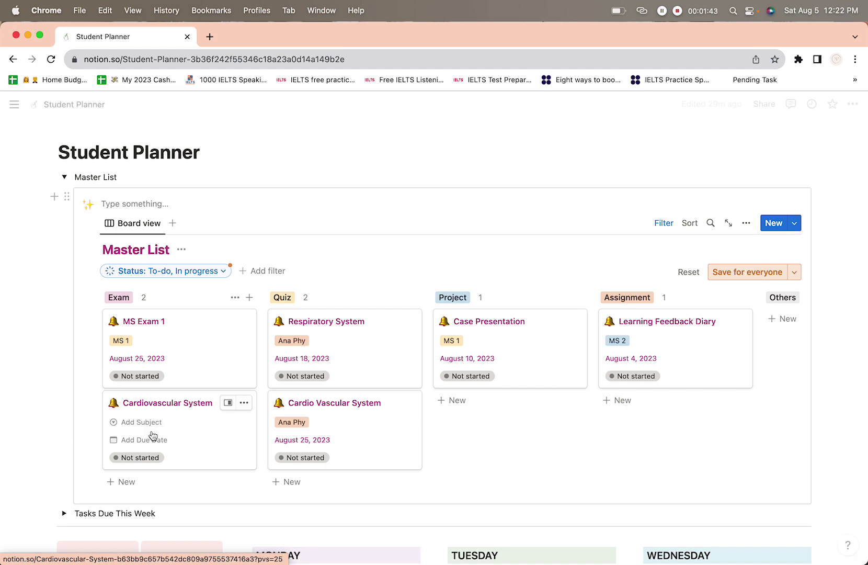
{"action": "left_click", "coordinate": [154, 423]}
{"action": "left_click", "coordinate": [157, 495]}
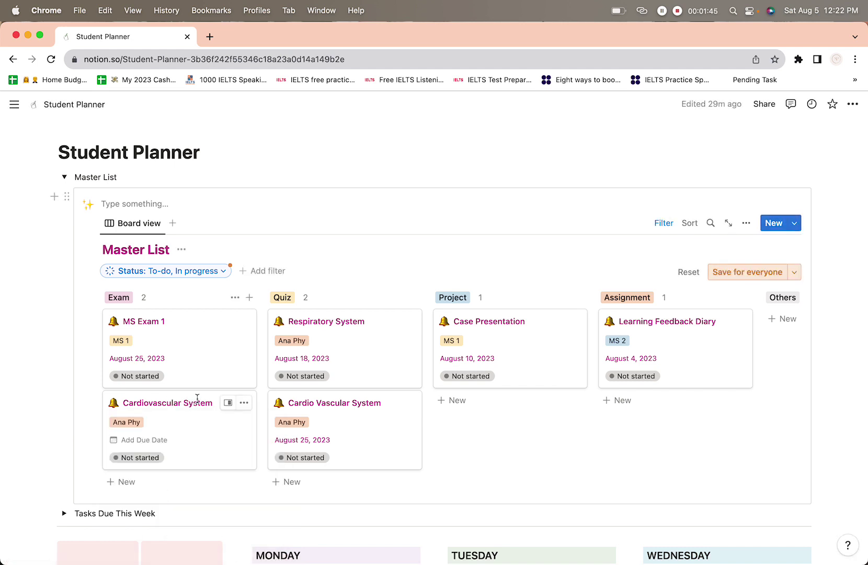
{"action": "left_click", "coordinate": [181, 446]}
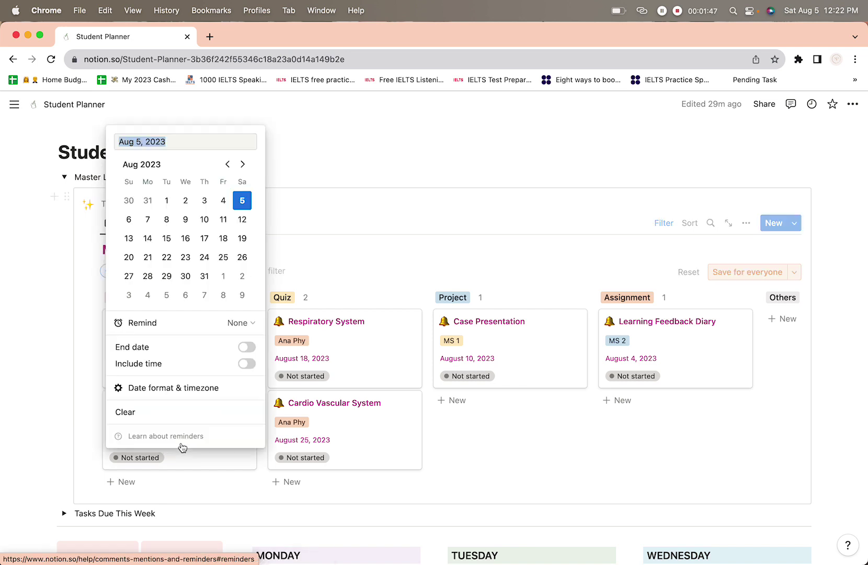
{"action": "left_click", "coordinate": [242, 219]}
{"action": "left_click", "coordinate": [324, 227]}
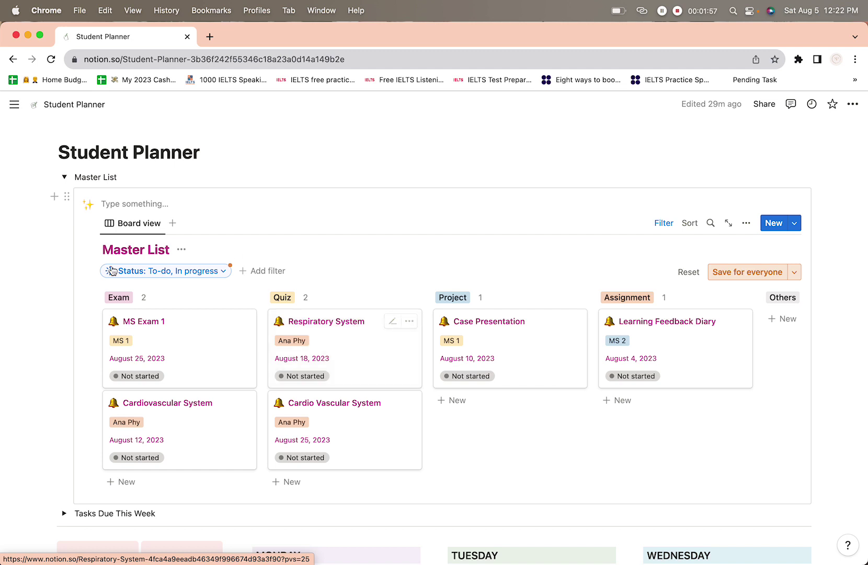
Step: Mark the Cardiovascular System card Done and redisplay the board's filter bar
{"action": "left_click", "coordinate": [154, 457]}
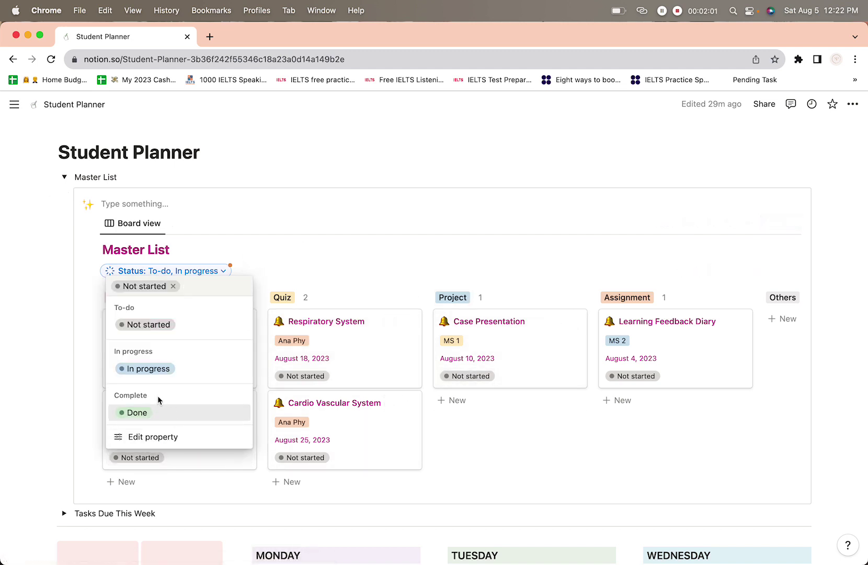
{"action": "left_click", "coordinate": [156, 411]}
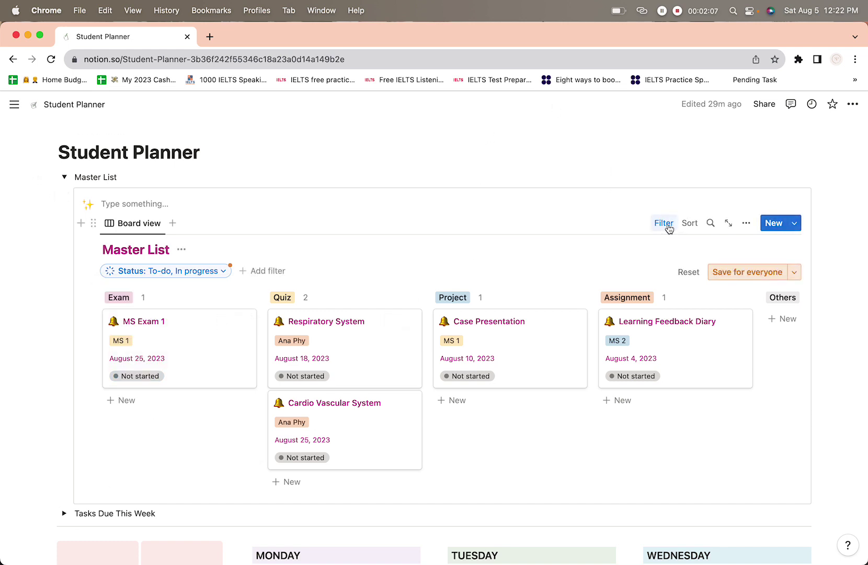
{"action": "left_click", "coordinate": [664, 223]}
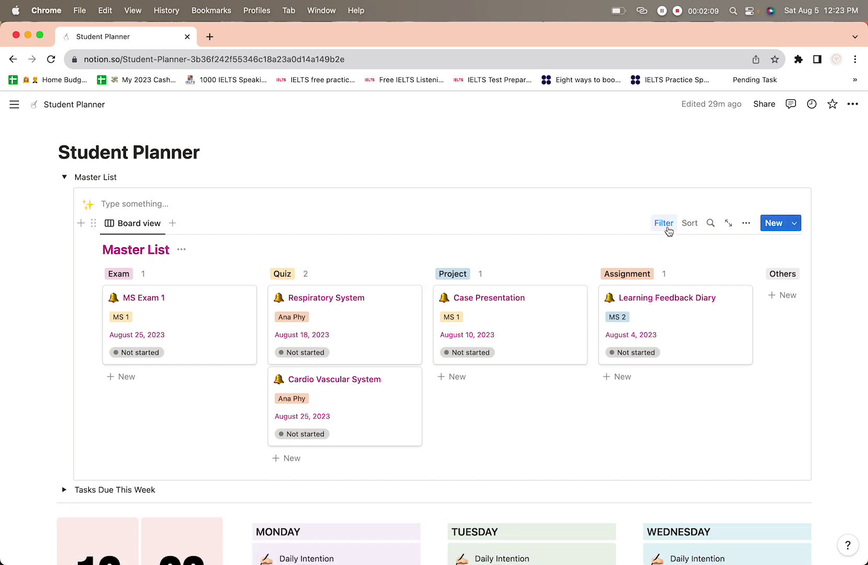
{"action": "left_click", "coordinate": [664, 224]}
Step: Toggle Complete on and off in the Status filter, then collapse Master List
{"action": "left_click", "coordinate": [208, 269]}
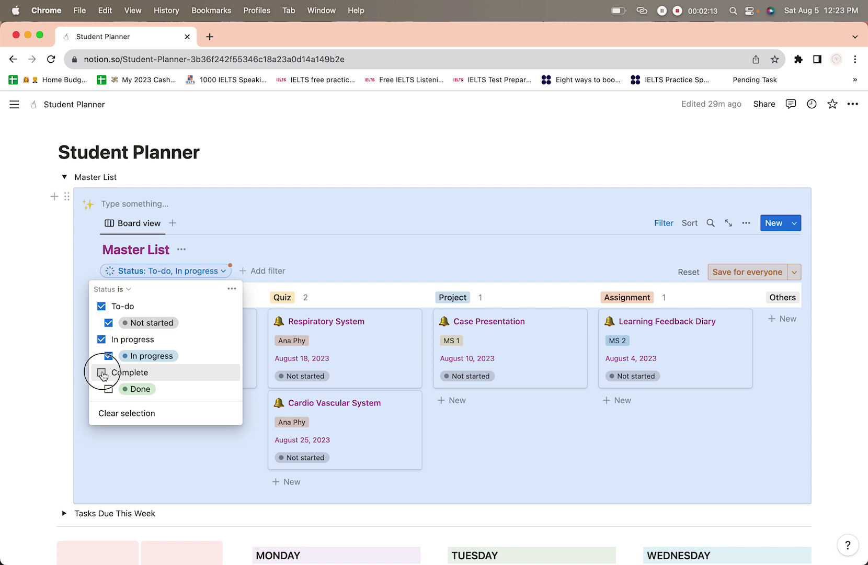
{"action": "left_click", "coordinate": [102, 373]}
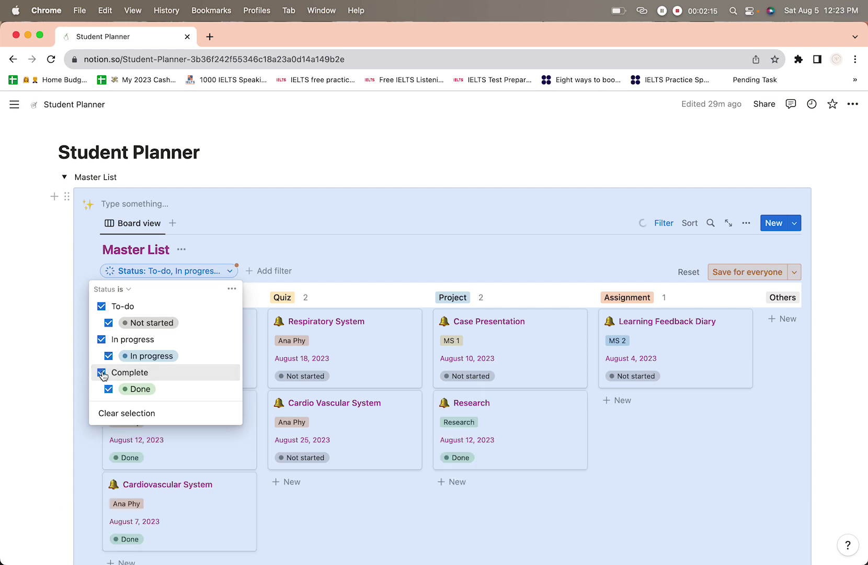
{"action": "left_click", "coordinate": [102, 374]}
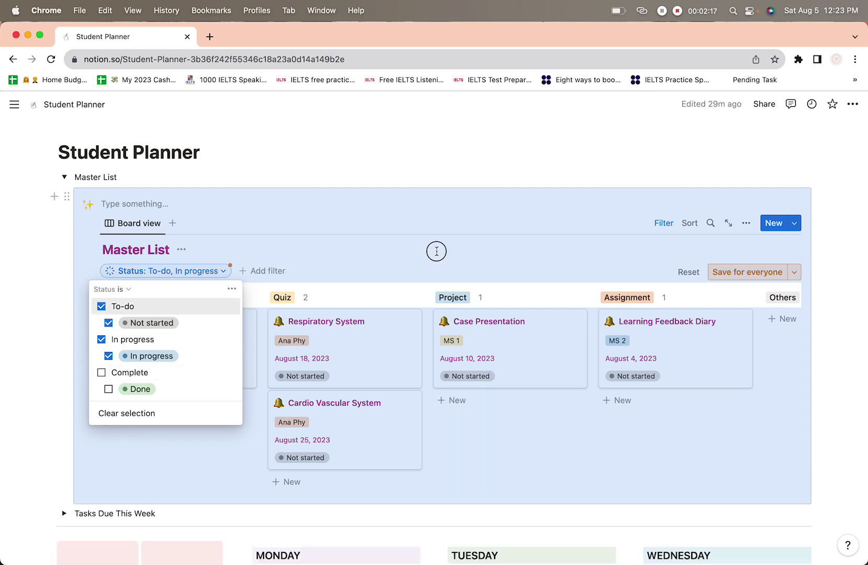
{"action": "left_click", "coordinate": [414, 301]}
{"action": "left_click", "coordinate": [64, 177]}
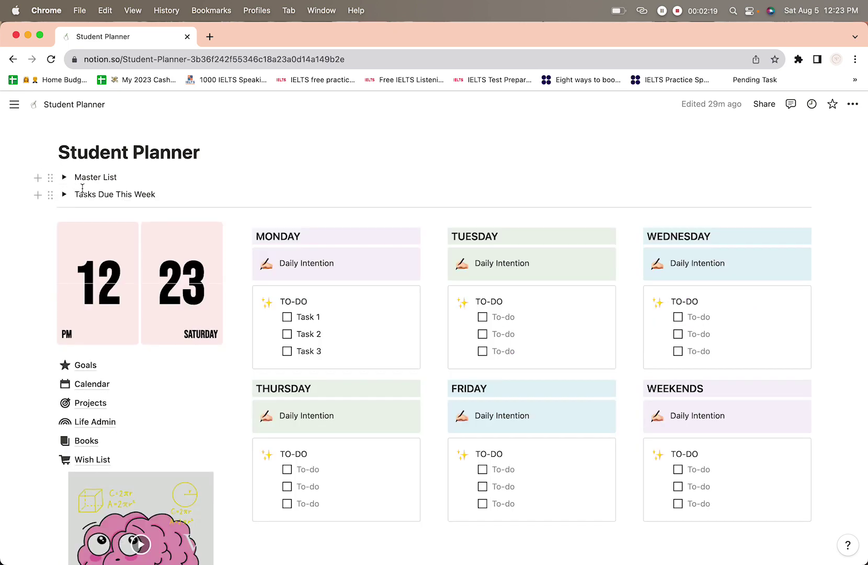
Step: Expand Tasks Due This Week and drag the Learning Feedback Diary task to In progress
{"action": "left_click", "coordinate": [69, 193]}
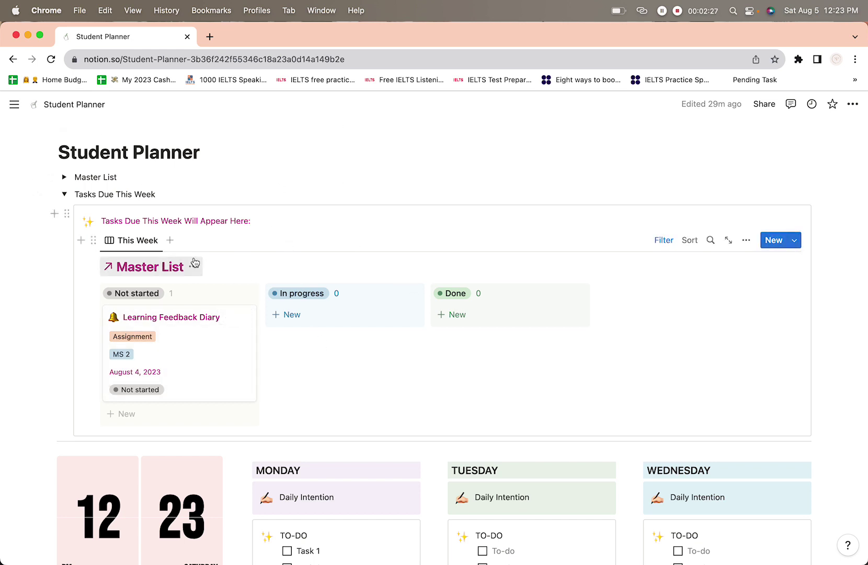
{"action": "left_click_drag", "start_coordinate": [136, 317], "coordinate": [172, 308]}
Step: Collapse Tasks Due This Week, toggle Master List and Tasks Due sections, and scroll the weekly grid
{"action": "left_click", "coordinate": [64, 194]}
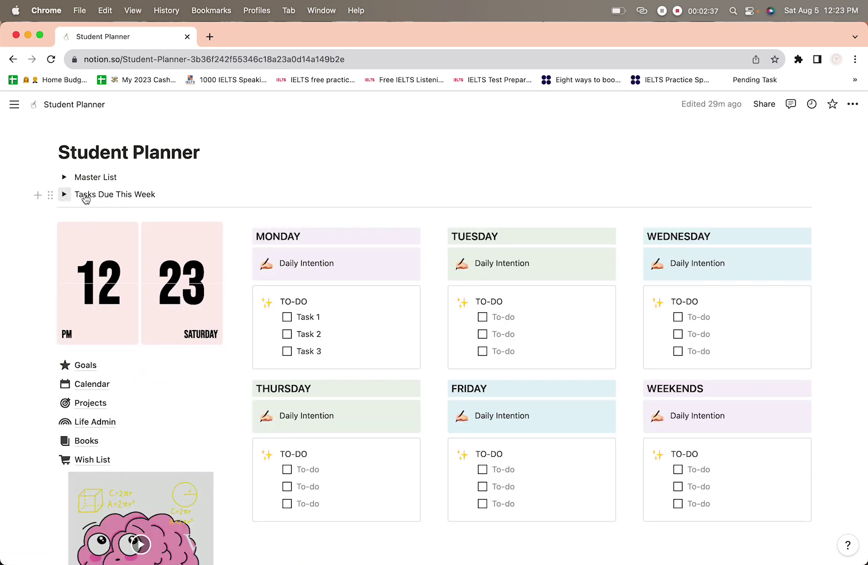
{"action": "scroll", "coordinate": [343, 341], "scroll_direction": "down", "scroll_amount": 2}
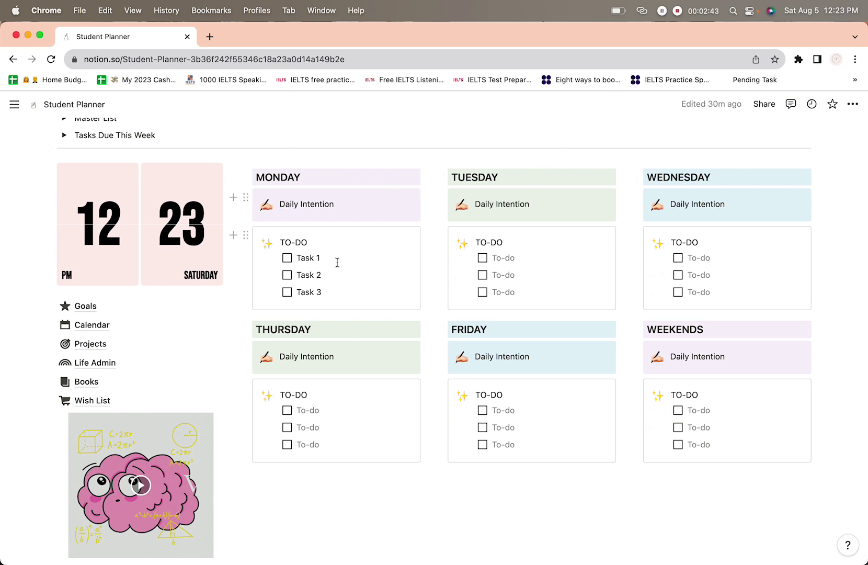
{"action": "scroll", "coordinate": [437, 352], "scroll_direction": "up", "scroll_amount": 5}
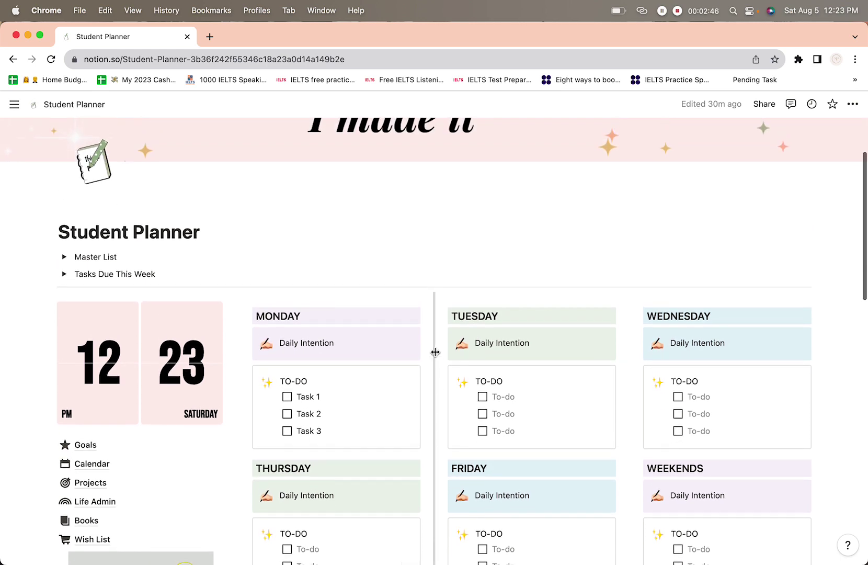
{"action": "left_click", "coordinate": [64, 256]}
{"action": "left_click", "coordinate": [63, 257]}
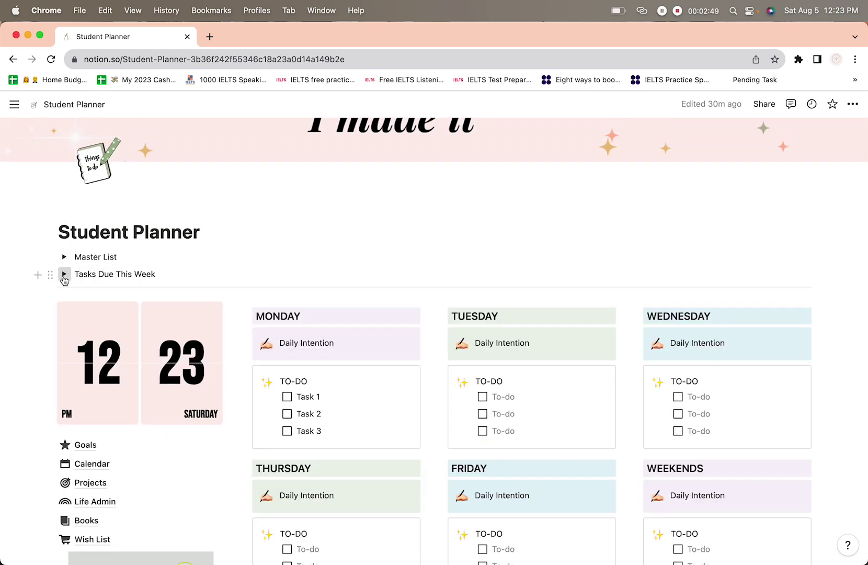
{"action": "left_click", "coordinate": [63, 274]}
{"action": "left_click", "coordinate": [63, 277]}
{"action": "scroll", "coordinate": [180, 343], "scroll_direction": "down", "scroll_amount": 3}
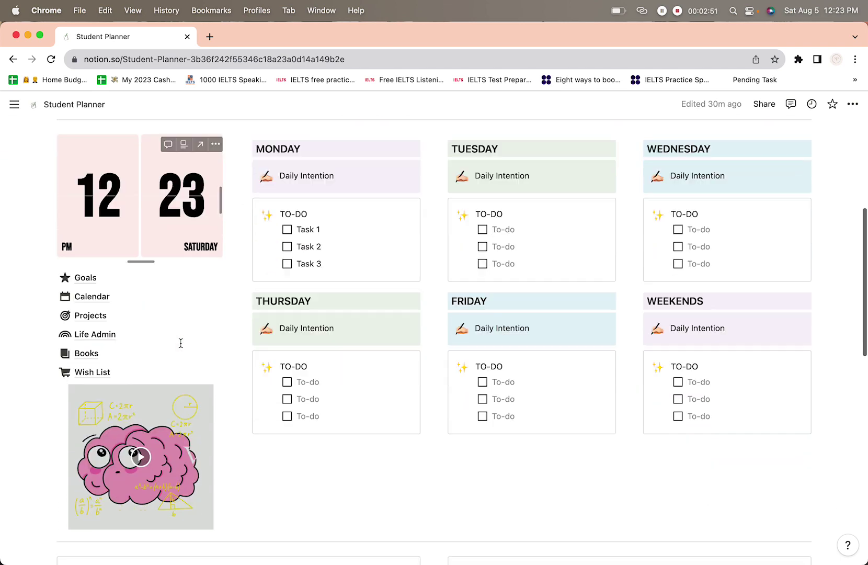
{"action": "scroll", "coordinate": [180, 343], "scroll_direction": "up", "scroll_amount": 2}
{"action": "scroll", "coordinate": [180, 343], "scroll_direction": "down", "scroll_amount": 2}
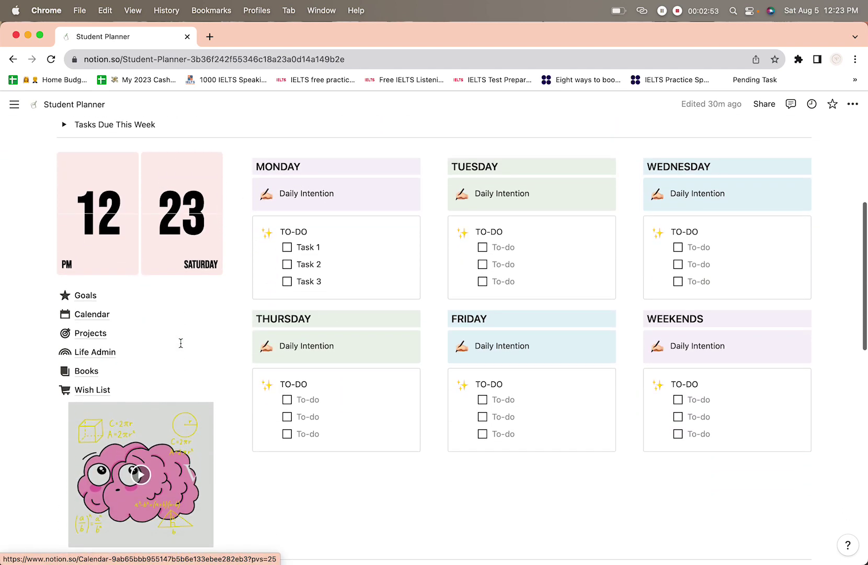
{"action": "scroll", "coordinate": [251, 340], "scroll_direction": "down", "scroll_amount": 2}
{"action": "scroll", "coordinate": [240, 326], "scroll_direction": "up", "scroll_amount": 1}
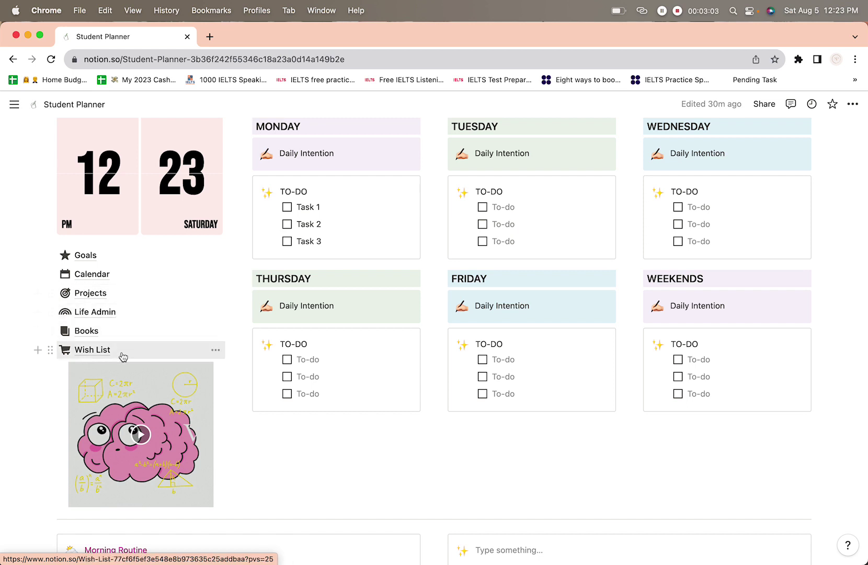
{"action": "left_click", "coordinate": [135, 257]}
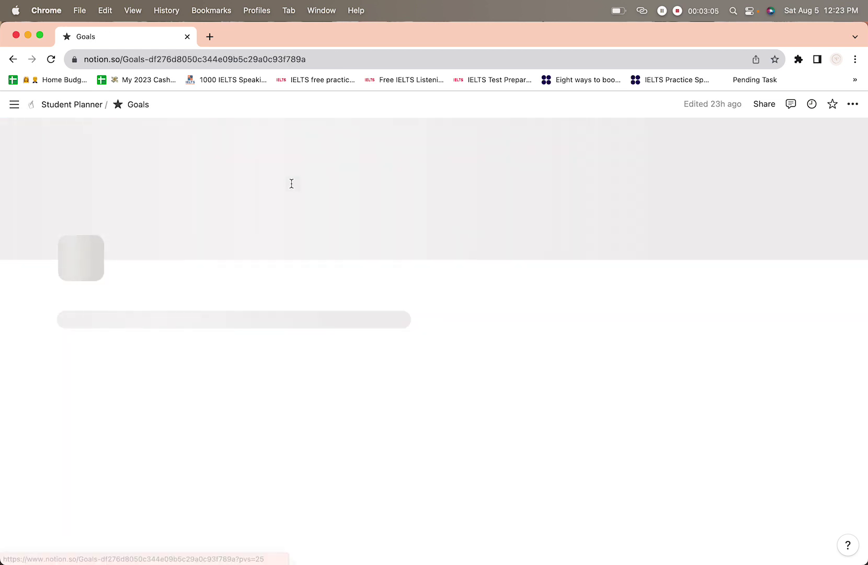
{"action": "scroll", "coordinate": [287, 366], "scroll_direction": "down", "scroll_amount": 5}
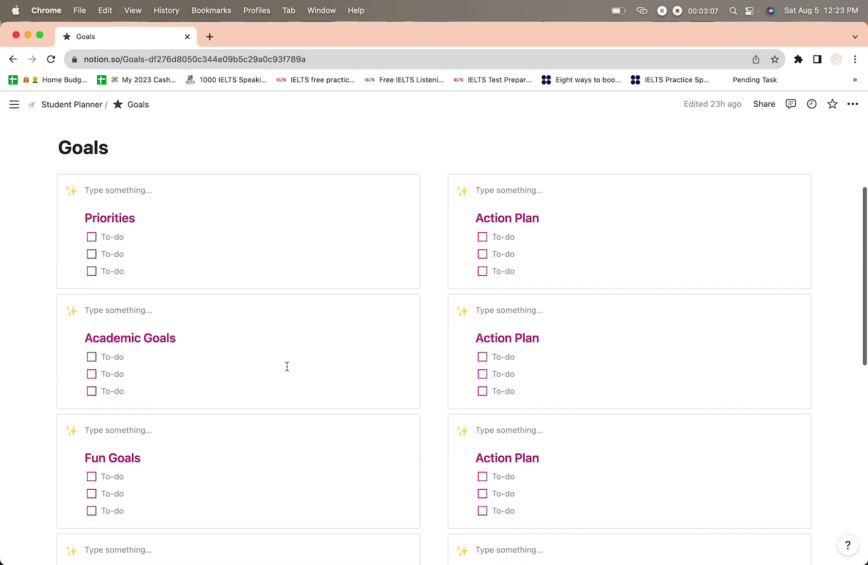
{"action": "scroll", "coordinate": [287, 366], "scroll_direction": "down", "scroll_amount": 1}
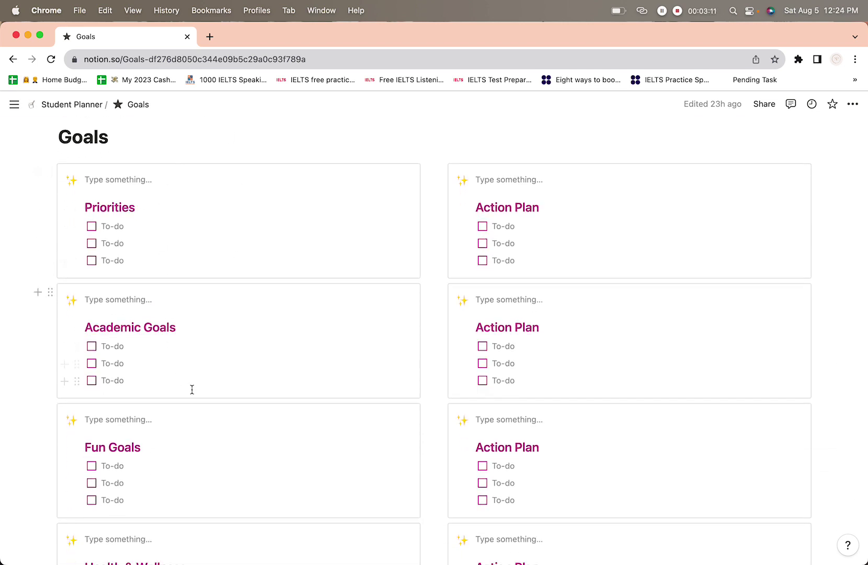
{"action": "scroll", "coordinate": [192, 389], "scroll_direction": "down", "scroll_amount": 3}
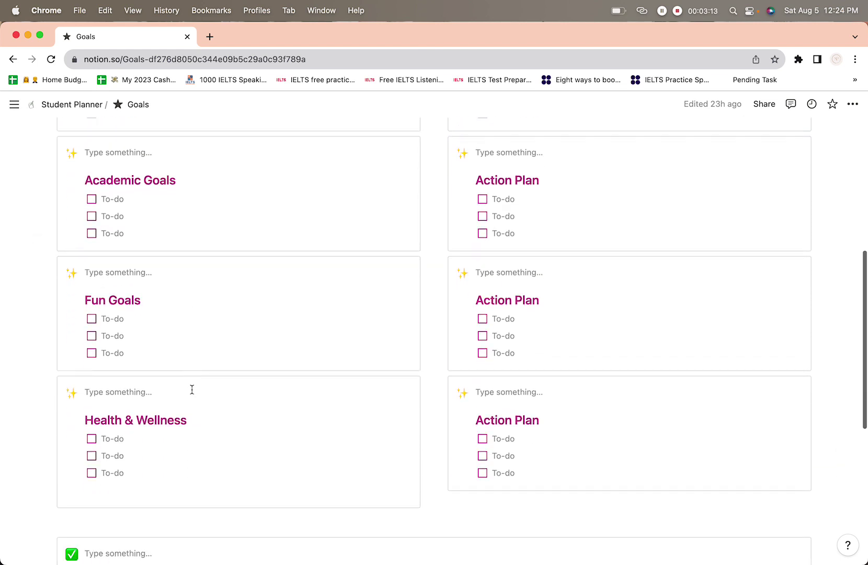
{"action": "scroll", "coordinate": [191, 389], "scroll_direction": "up", "scroll_amount": 7}
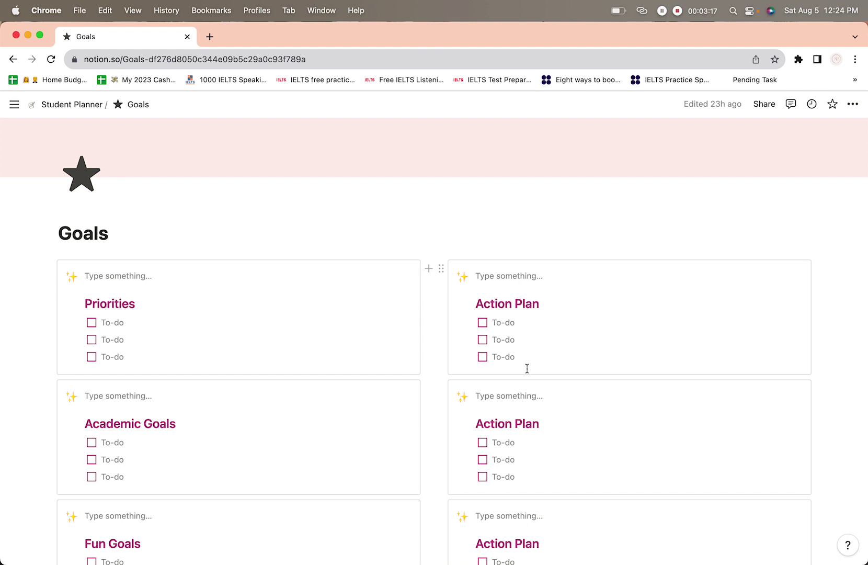
{"action": "scroll", "coordinate": [527, 368], "scroll_direction": "down", "scroll_amount": 1}
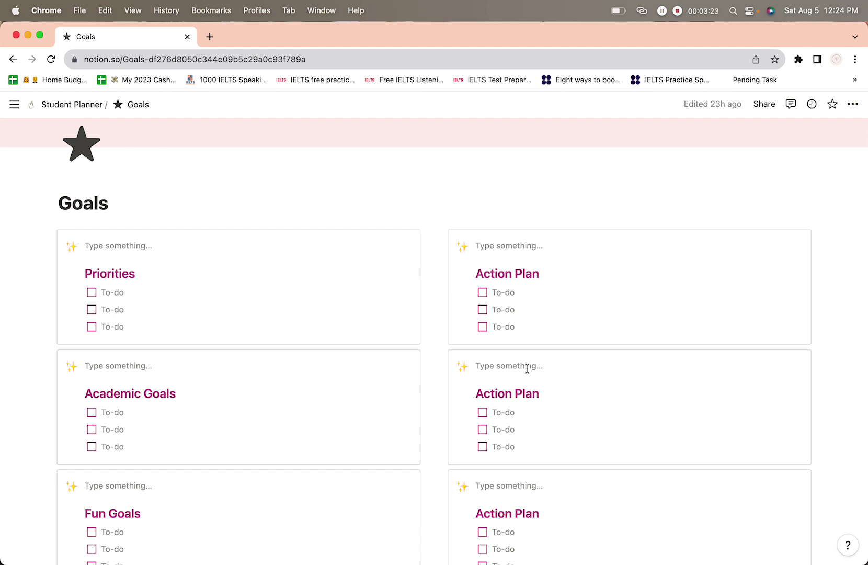
{"action": "scroll", "coordinate": [559, 303], "scroll_direction": "down", "scroll_amount": 10}
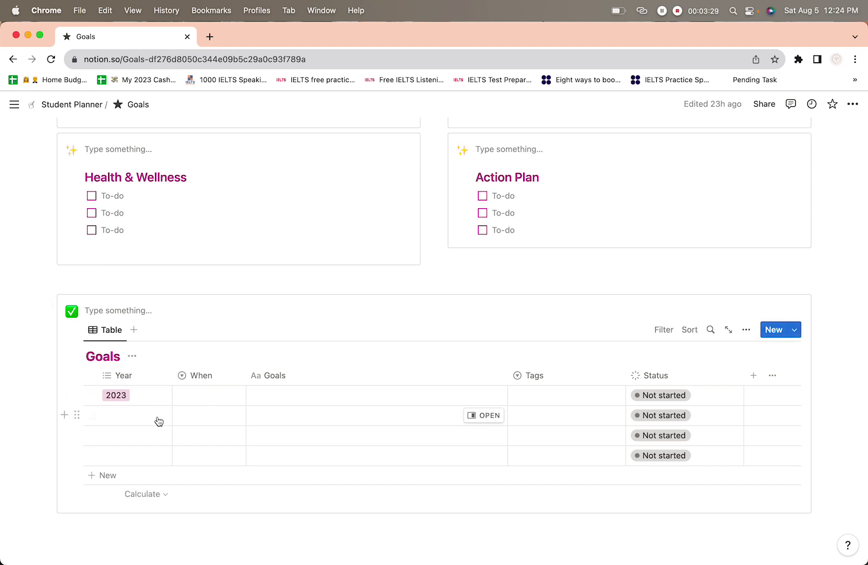
{"action": "left_click", "coordinate": [135, 377]}
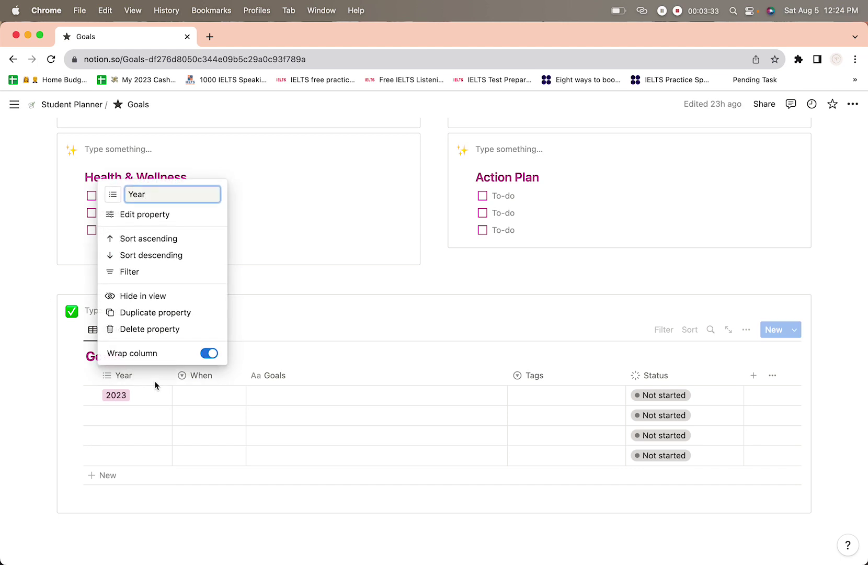
{"action": "left_click", "coordinate": [194, 381]}
{"action": "left_click", "coordinate": [211, 382]}
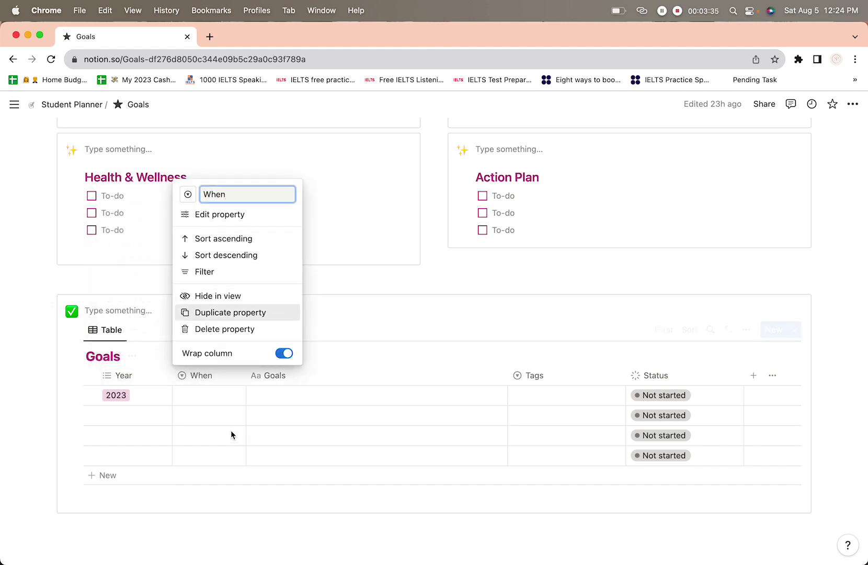
{"action": "left_click", "coordinate": [209, 406]}
{"action": "left_click", "coordinate": [300, 398]}
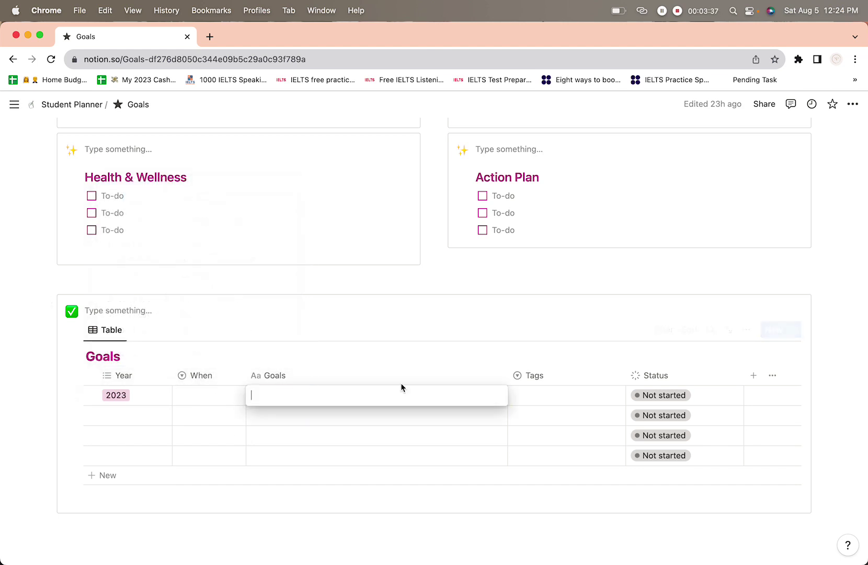
{"action": "left_click", "coordinate": [555, 400]}
{"action": "left_click", "coordinate": [555, 399]}
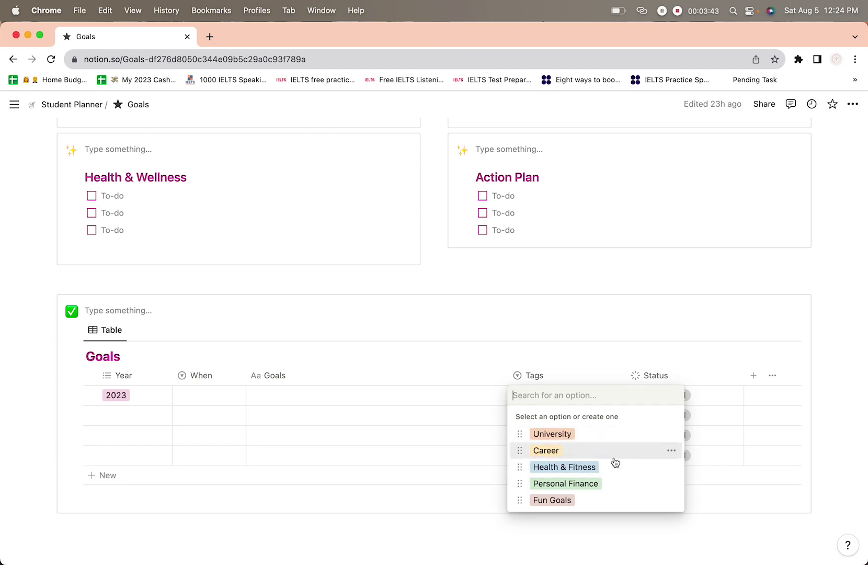
{"action": "left_click", "coordinate": [696, 355]}
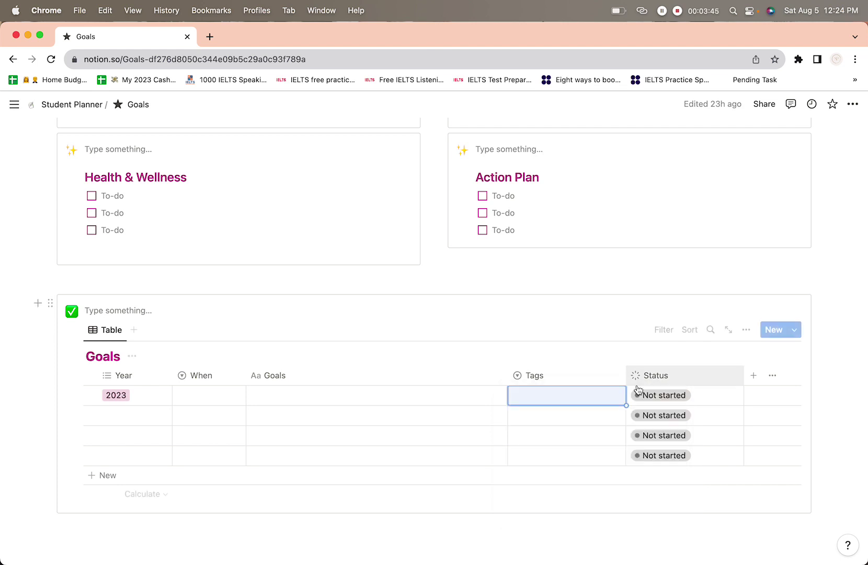
{"action": "left_click", "coordinate": [673, 396]}
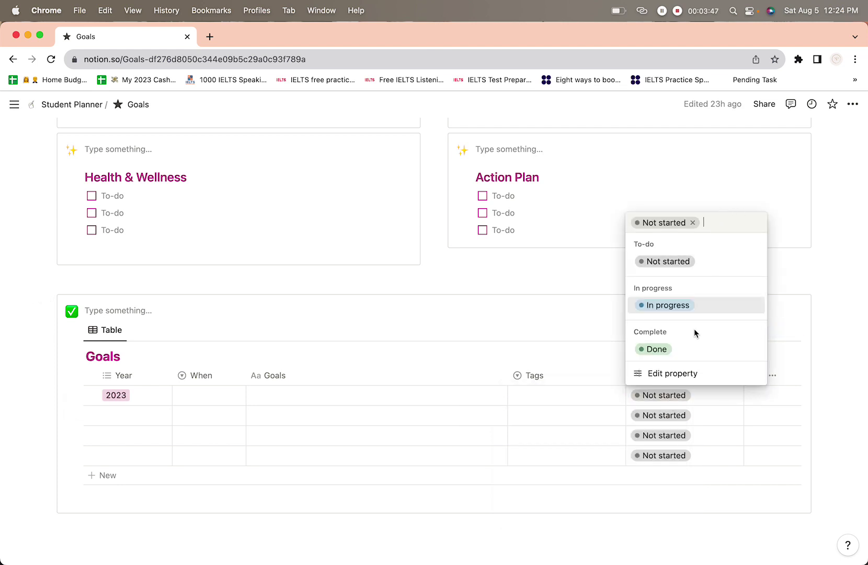
{"action": "key", "text": "Escape"}
{"action": "left_click", "coordinate": [674, 391]}
{"action": "key", "text": "Escape"}
{"action": "key", "text": "Escape"}
{"action": "left_click", "coordinate": [77, 331]}
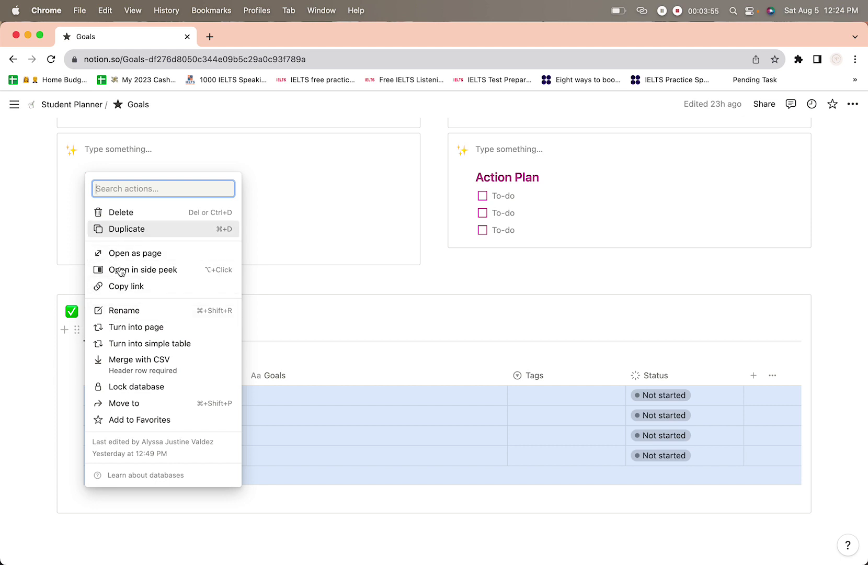
{"action": "left_click", "coordinate": [76, 334]}
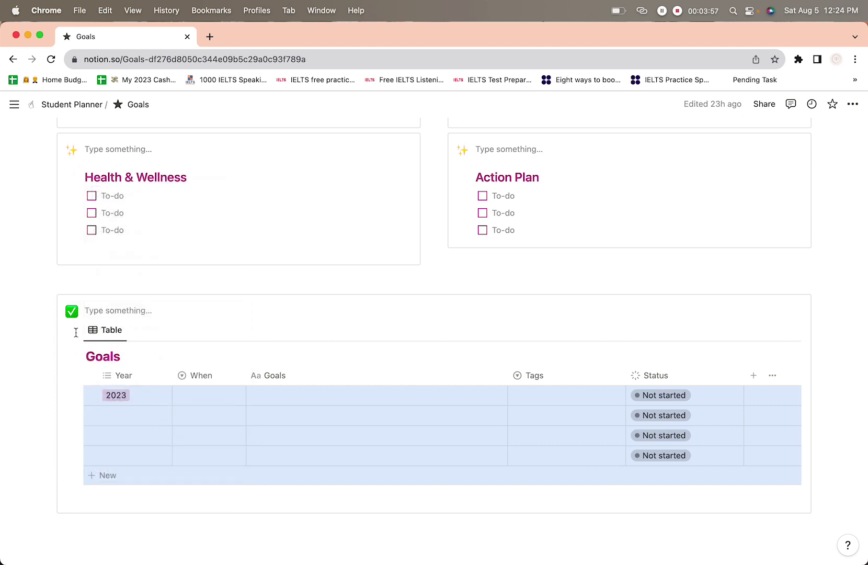
{"action": "left_click", "coordinate": [76, 331]}
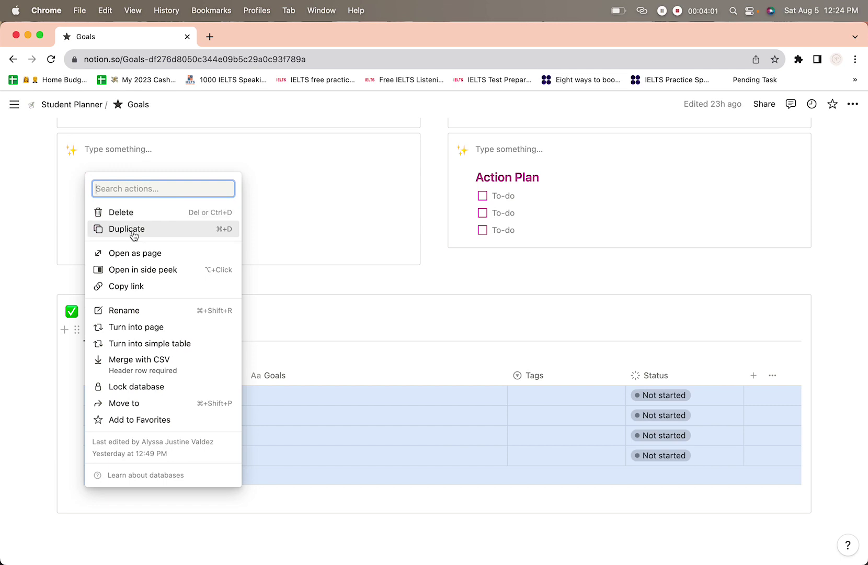
{"action": "left_click", "coordinate": [346, 329]}
{"action": "scroll", "coordinate": [340, 324], "scroll_direction": "up", "scroll_amount": 10}
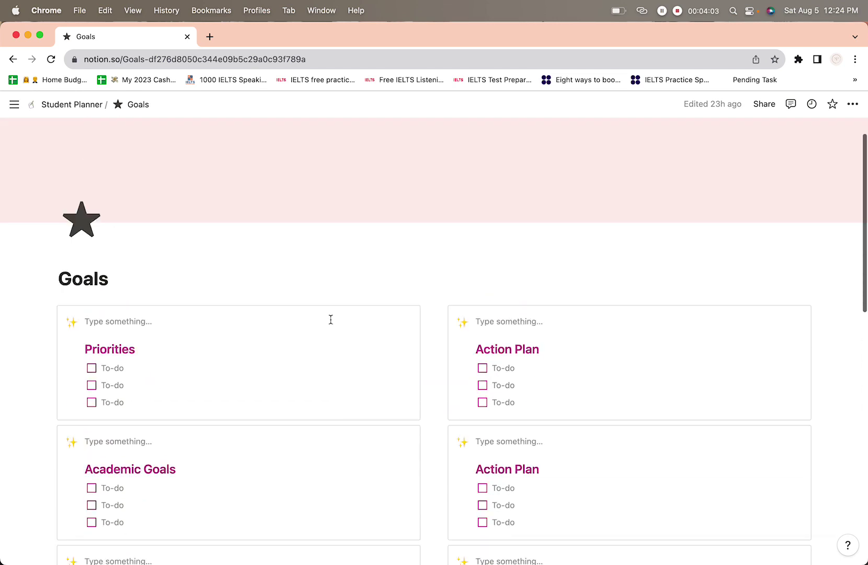
Step: Back on Student Planner, duplicate the Monday schedule box and then delete the copy
{"action": "left_click", "coordinate": [56, 109]}
{"action": "scroll", "coordinate": [97, 390], "scroll_direction": "down", "scroll_amount": 5}
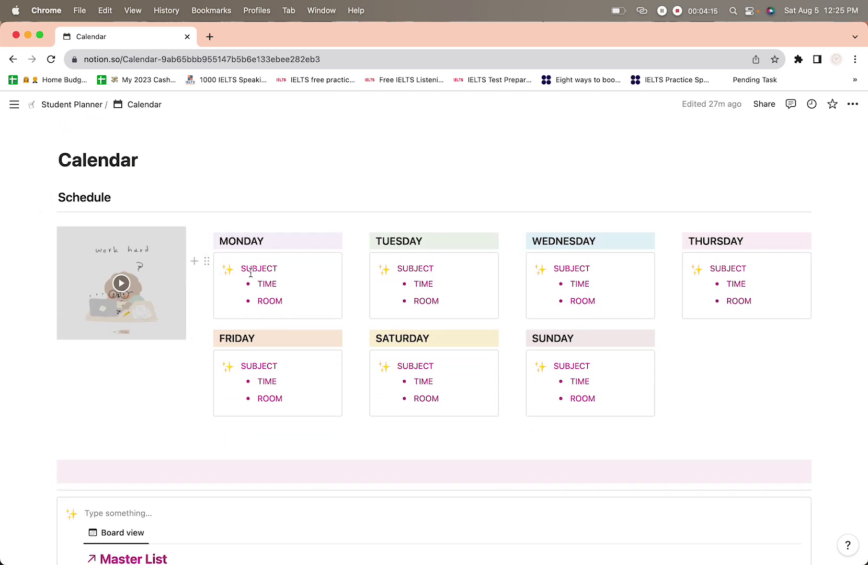
{"action": "left_click", "coordinate": [207, 261]}
{"action": "mouse_move", "coordinate": [159, 209]}
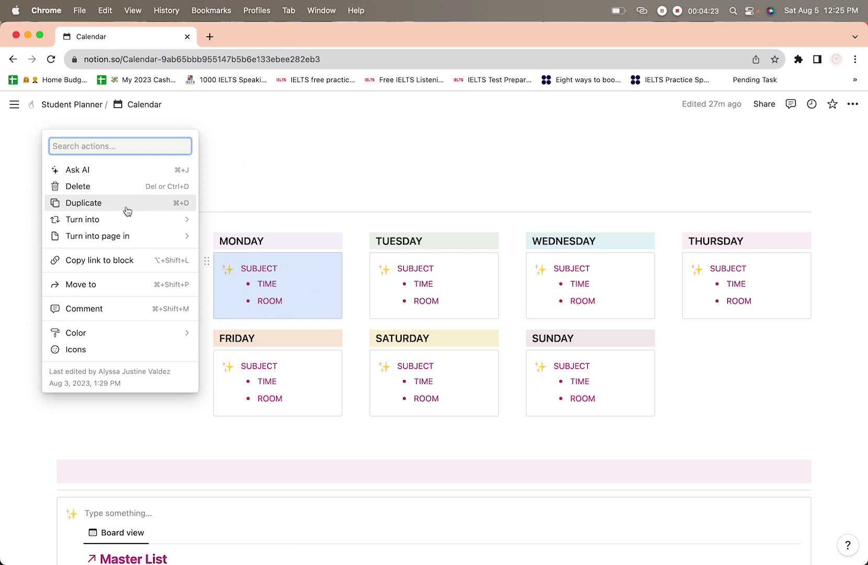
{"action": "left_click", "coordinate": [127, 210]}
{"action": "left_click", "coordinate": [209, 332]}
{"action": "left_click", "coordinate": [123, 257]}
Step: Scroll through the weekly grid and return to the Student Planner main page
{"action": "scroll", "coordinate": [238, 436], "scroll_direction": "down", "scroll_amount": 4}
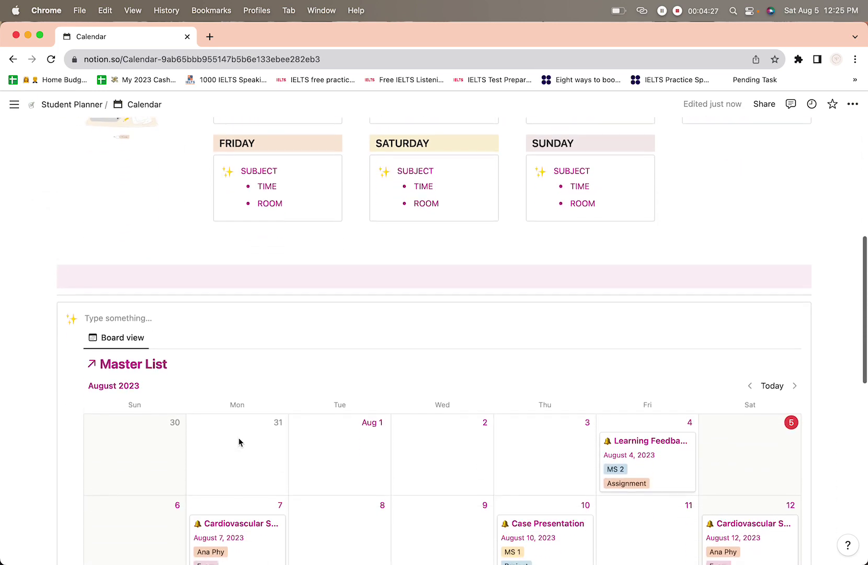
{"action": "scroll", "coordinate": [238, 442], "scroll_direction": "down", "scroll_amount": 4}
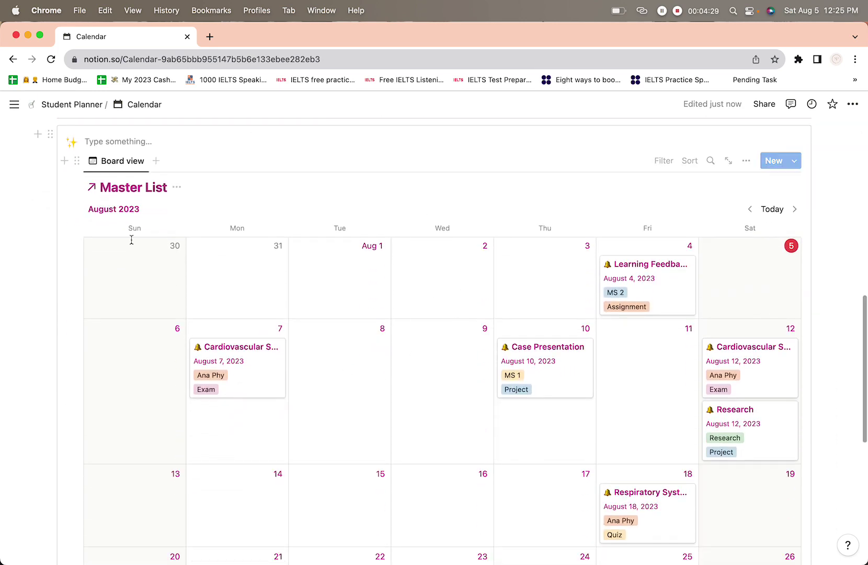
{"action": "scroll", "coordinate": [288, 390], "scroll_direction": "down", "scroll_amount": 2}
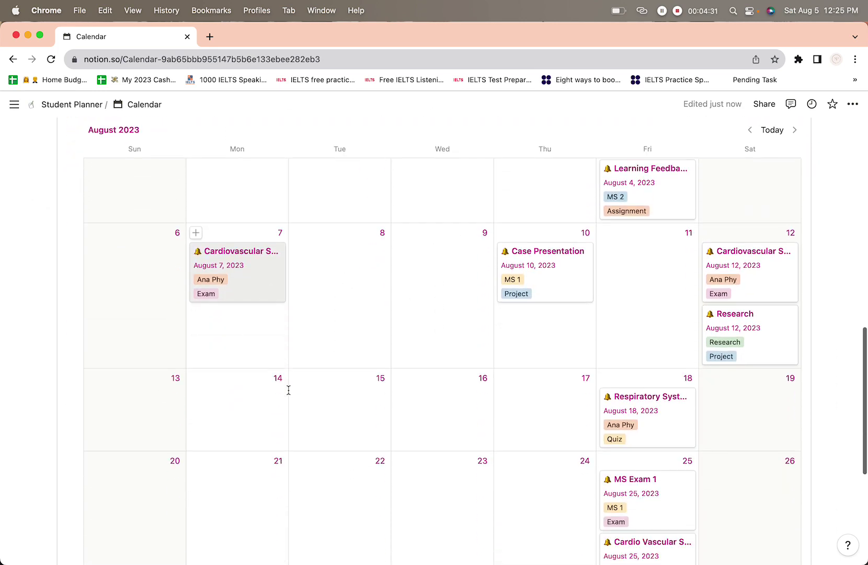
{"action": "scroll", "coordinate": [288, 390], "scroll_direction": "down", "scroll_amount": 3}
{"action": "scroll", "coordinate": [288, 390], "scroll_direction": "up", "scroll_amount": 15}
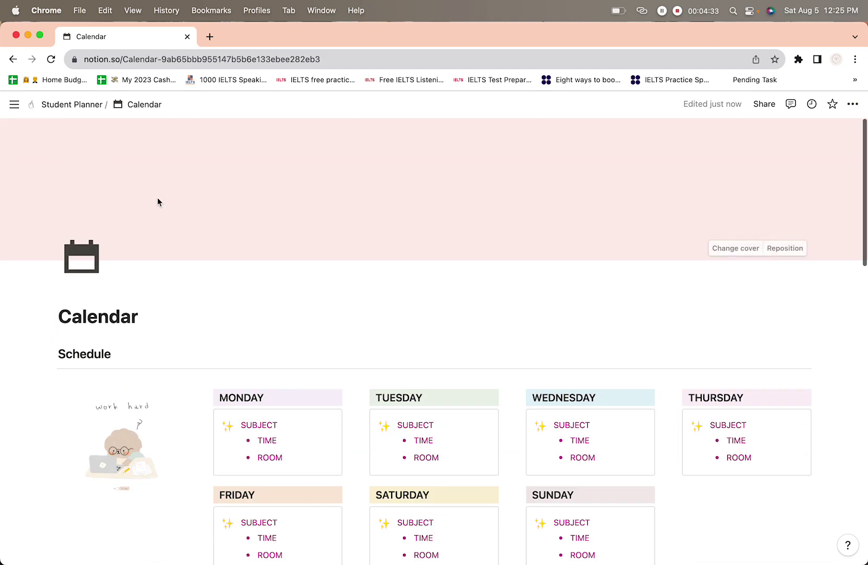
{"action": "left_click", "coordinate": [71, 105]}
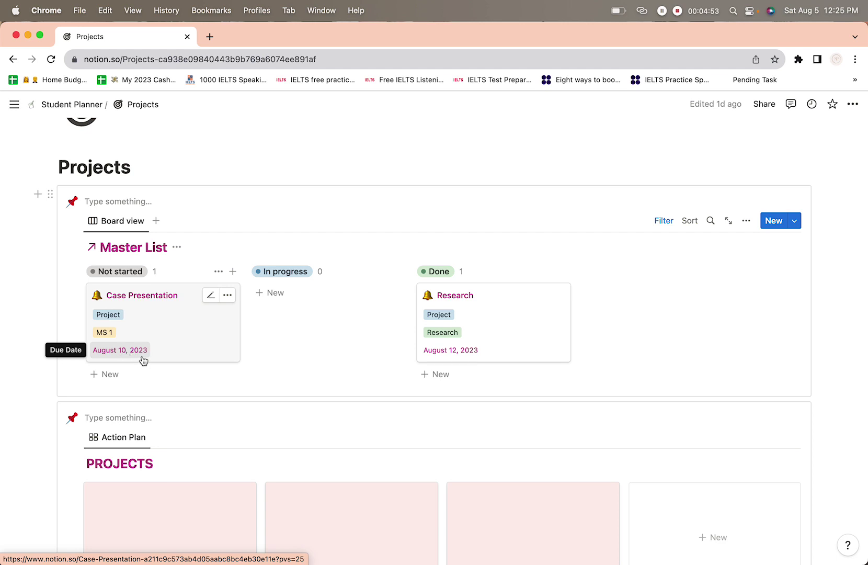
Step: Scroll down the Projects page to the Action Plan gallery
{"action": "scroll", "coordinate": [187, 476], "scroll_direction": "down", "scroll_amount": 4}
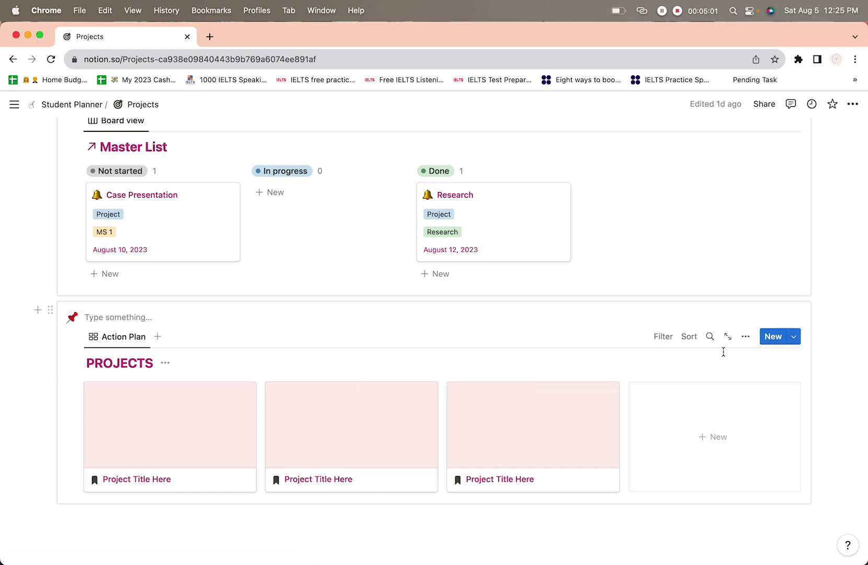
Step: Add an Action Plan page 'Case Presentation' with subject MS 1 and open it full page
{"action": "left_click", "coordinate": [717, 434]}
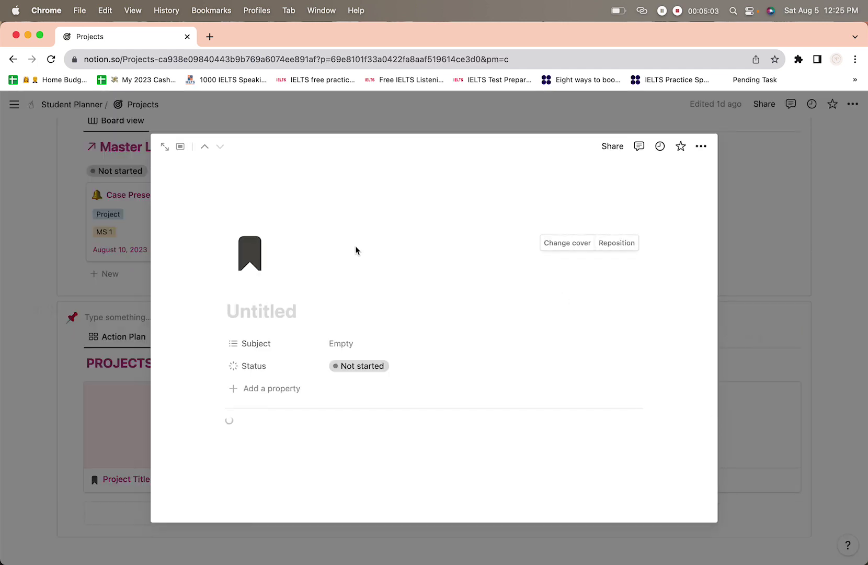
{"action": "type", "text": "Cas"}
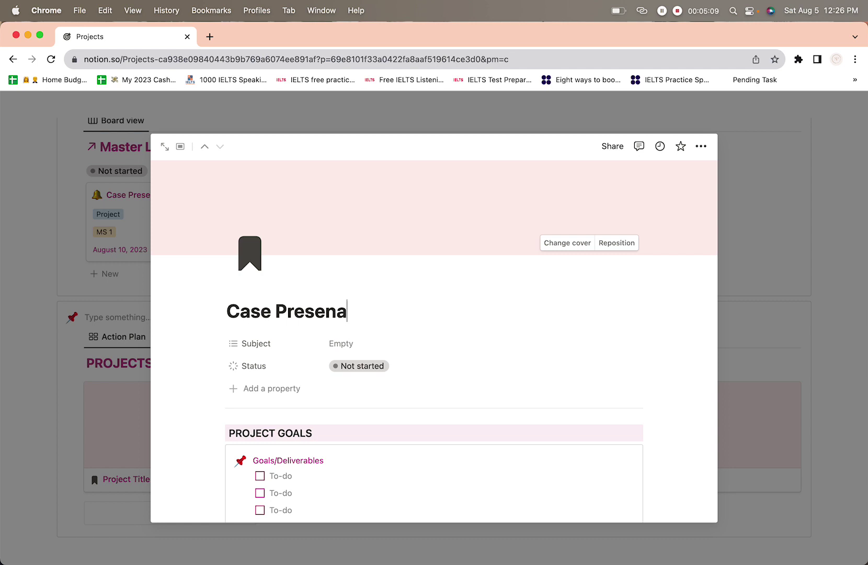
{"action": "type", "text": "e Presentation"}
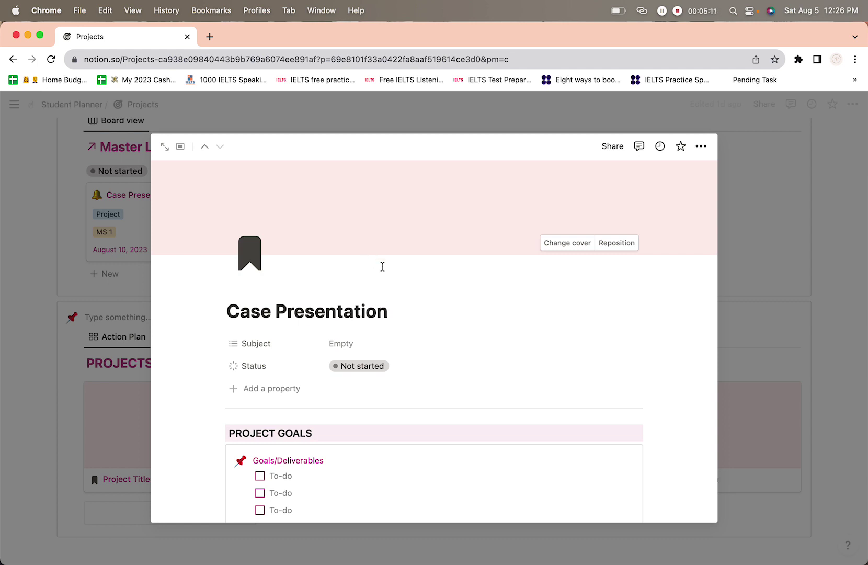
{"action": "left_click", "coordinate": [382, 343]}
{"action": "type", "text": "MS 1"}
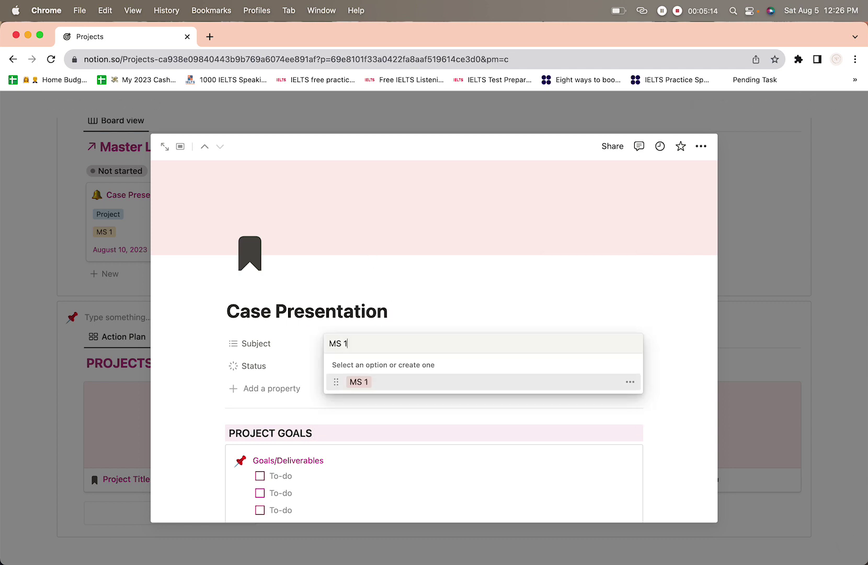
{"action": "key", "text": "Return"}
{"action": "left_click", "coordinate": [421, 305]}
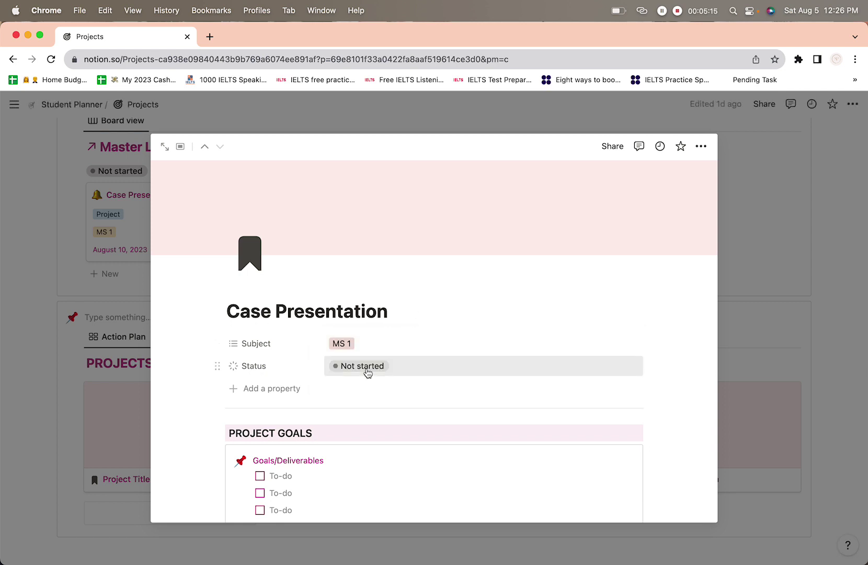
{"action": "left_click", "coordinate": [164, 146]}
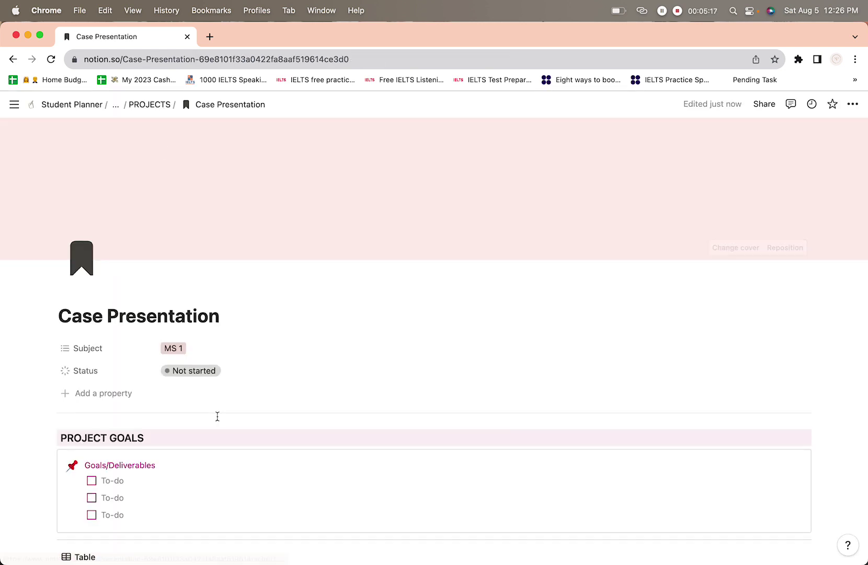
Step: Explore the Action Plan table, opening and dismissing the first task's start date and file pickers
{"action": "scroll", "coordinate": [217, 415], "scroll_direction": "down", "scroll_amount": 6}
{"action": "scroll", "coordinate": [217, 416], "scroll_direction": "up", "scroll_amount": 3}
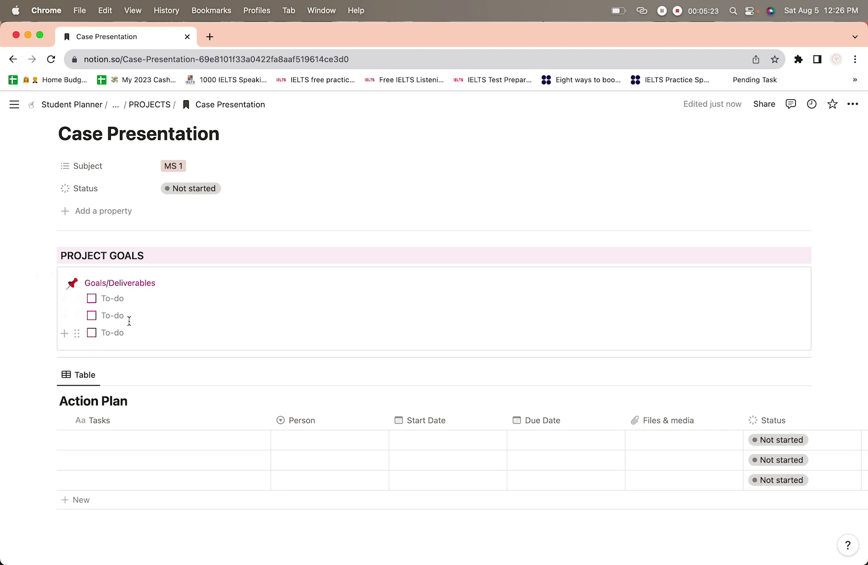
{"action": "scroll", "coordinate": [131, 455], "scroll_direction": "down", "scroll_amount": 3}
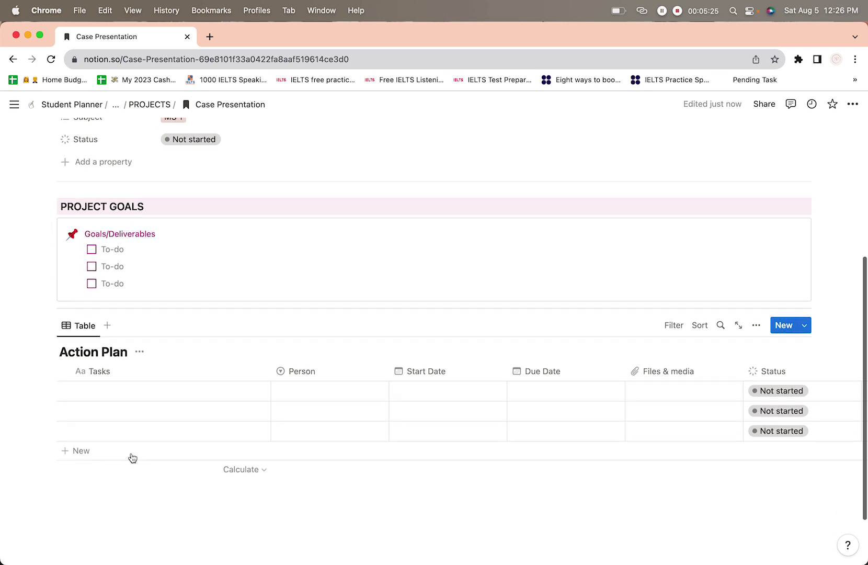
{"action": "scroll", "coordinate": [132, 454], "scroll_direction": "down", "scroll_amount": 1}
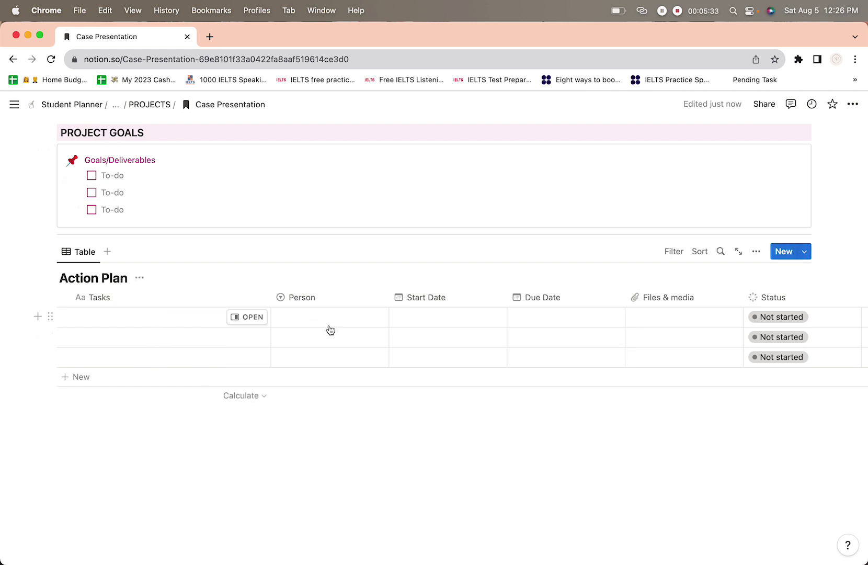
{"action": "left_click", "coordinate": [430, 319]}
{"action": "key", "text": "Escape"}
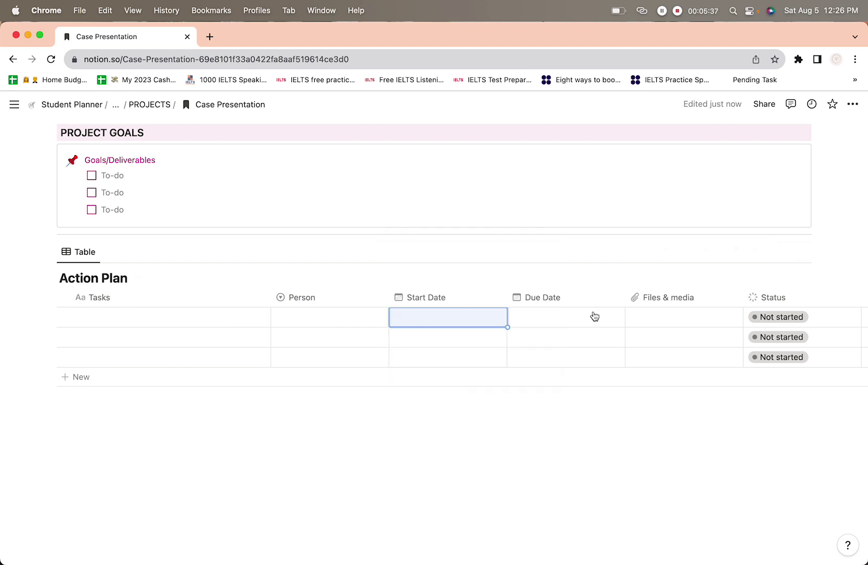
{"action": "left_click", "coordinate": [688, 320]}
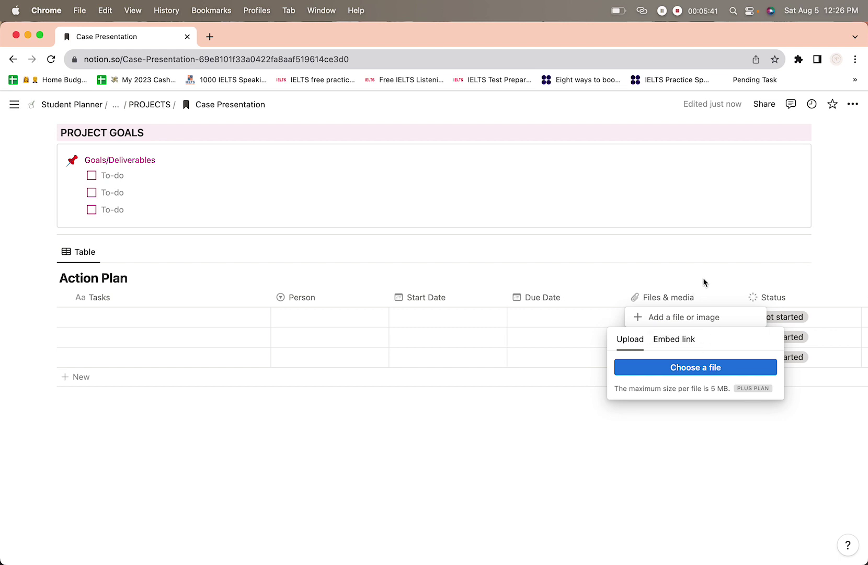
{"action": "key", "text": "Escape"}
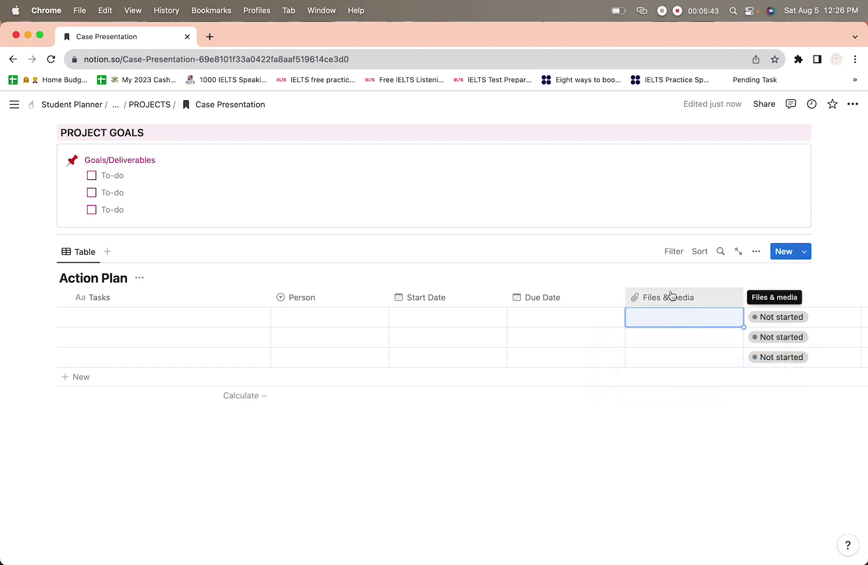
{"action": "scroll", "coordinate": [657, 350], "scroll_direction": "right", "scroll_amount": 2}
{"action": "scroll", "coordinate": [657, 350], "scroll_direction": "left", "scroll_amount": 2}
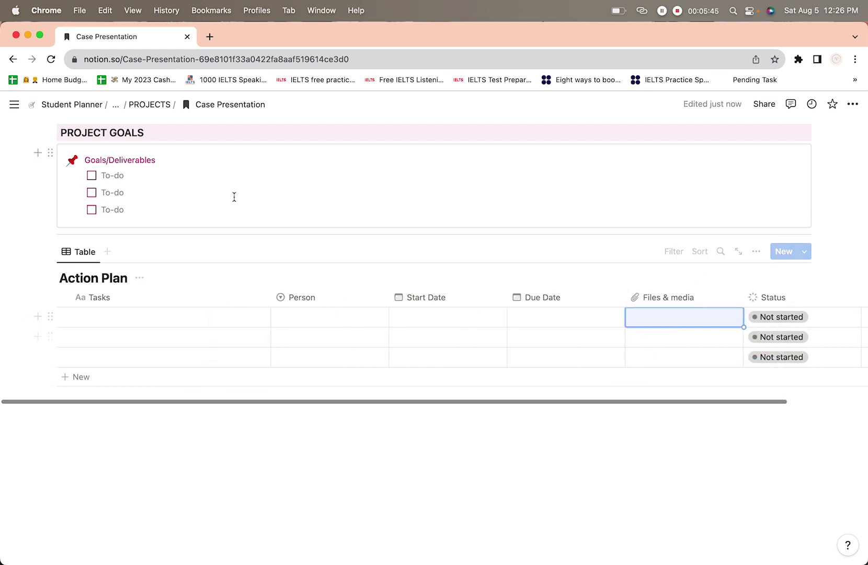
Step: Return to the Student Planner main page and open the Life Admin page
{"action": "left_click", "coordinate": [74, 104]}
{"action": "scroll", "coordinate": [120, 363], "scroll_direction": "down", "scroll_amount": 5}
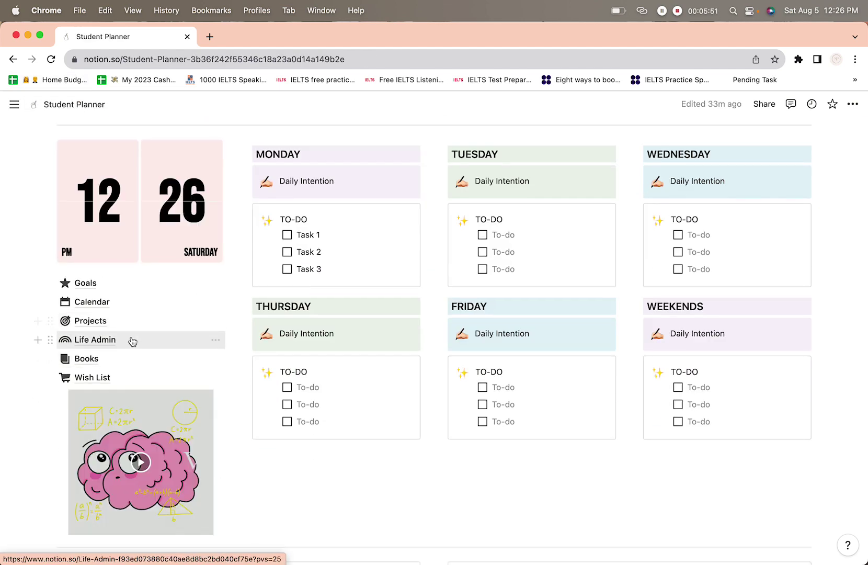
{"action": "left_click", "coordinate": [133, 340]}
Step: Scroll through the Weekly and Monthly Life Admin Tasks HOME and SCHOOL lists
{"action": "scroll", "coordinate": [204, 201], "scroll_direction": "down", "scroll_amount": 5}
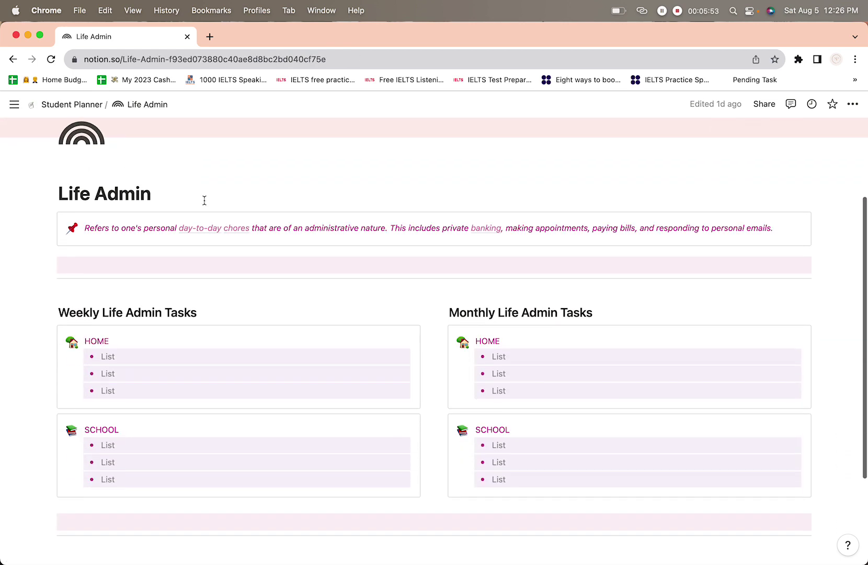
{"action": "scroll", "coordinate": [204, 200], "scroll_direction": "up", "scroll_amount": 4}
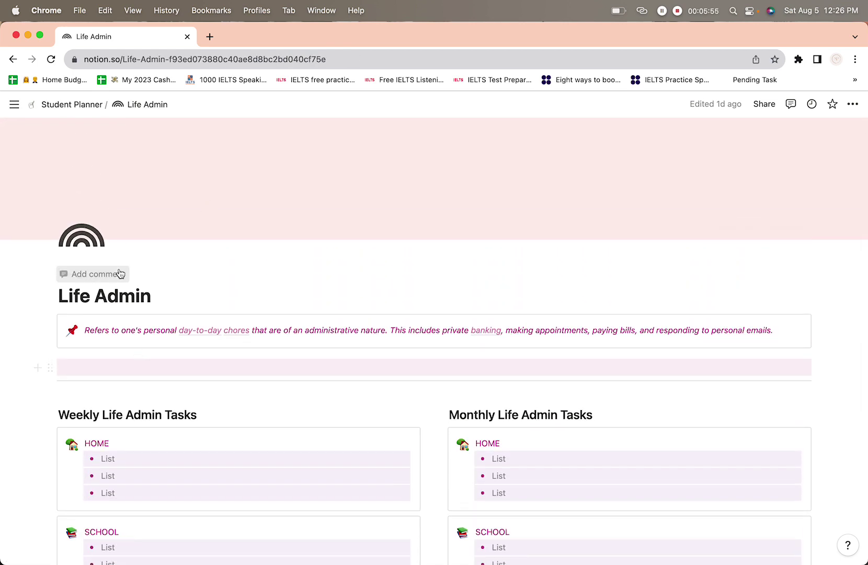
{"action": "scroll", "coordinate": [161, 347], "scroll_direction": "down", "scroll_amount": 5}
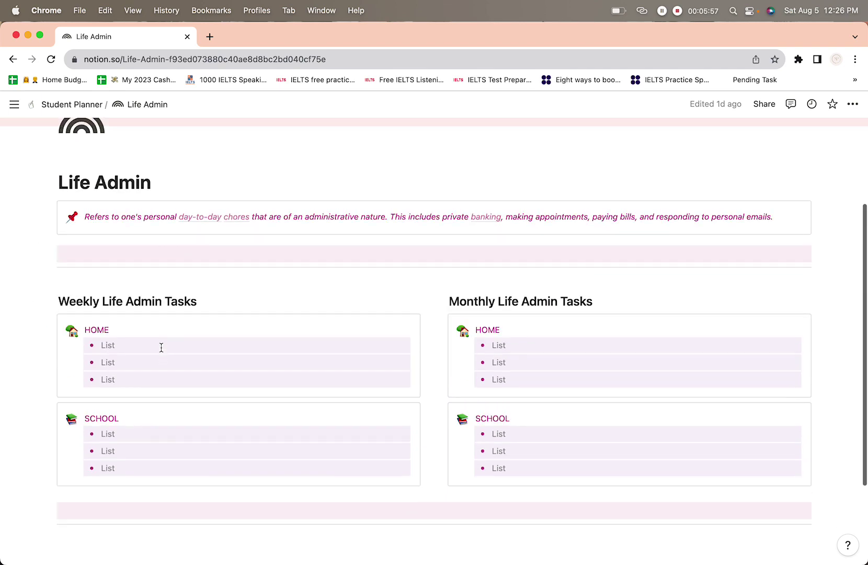
{"action": "scroll", "coordinate": [161, 347], "scroll_direction": "up", "scroll_amount": 3}
{"action": "scroll", "coordinate": [160, 347], "scroll_direction": "down", "scroll_amount": 5}
{"action": "scroll", "coordinate": [161, 347], "scroll_direction": "down", "scroll_amount": 1}
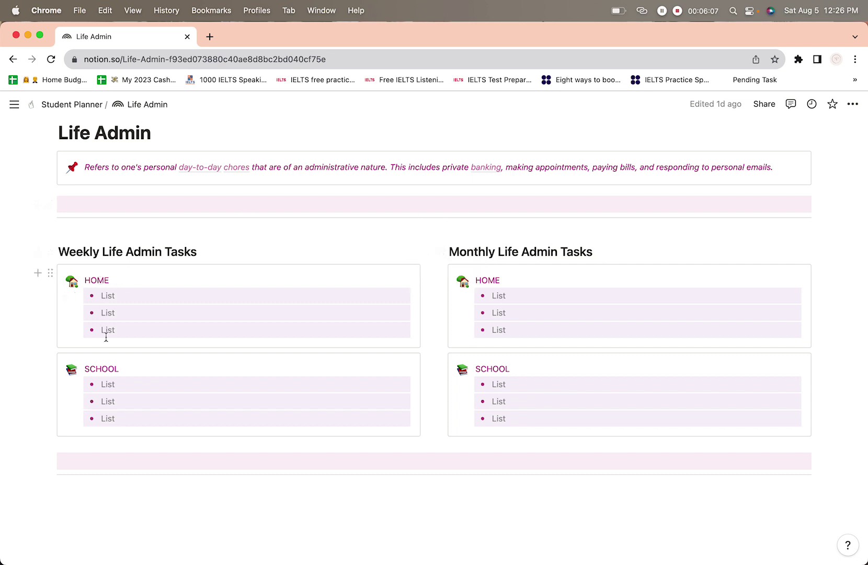
Step: Go back to the Student Planner page and open the Books page
{"action": "left_click", "coordinate": [71, 104]}
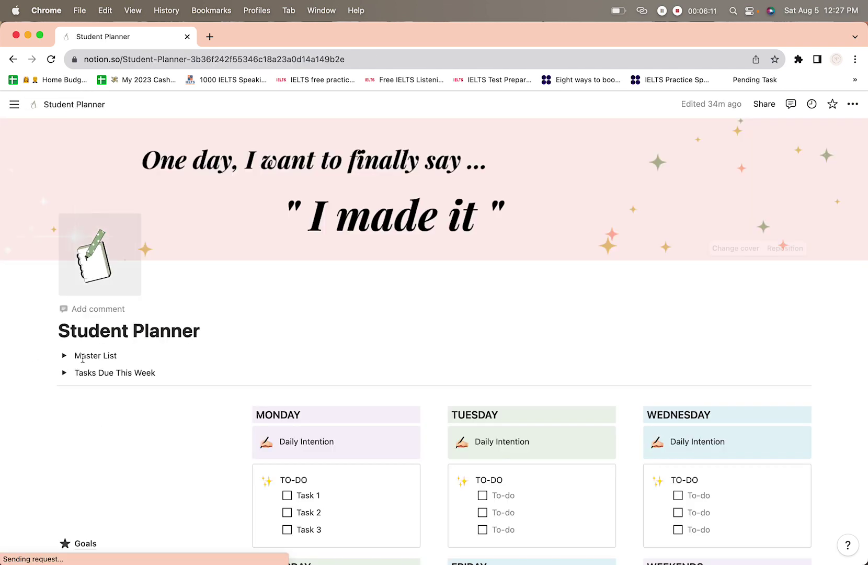
{"action": "scroll", "coordinate": [97, 419], "scroll_direction": "down", "scroll_amount": 5}
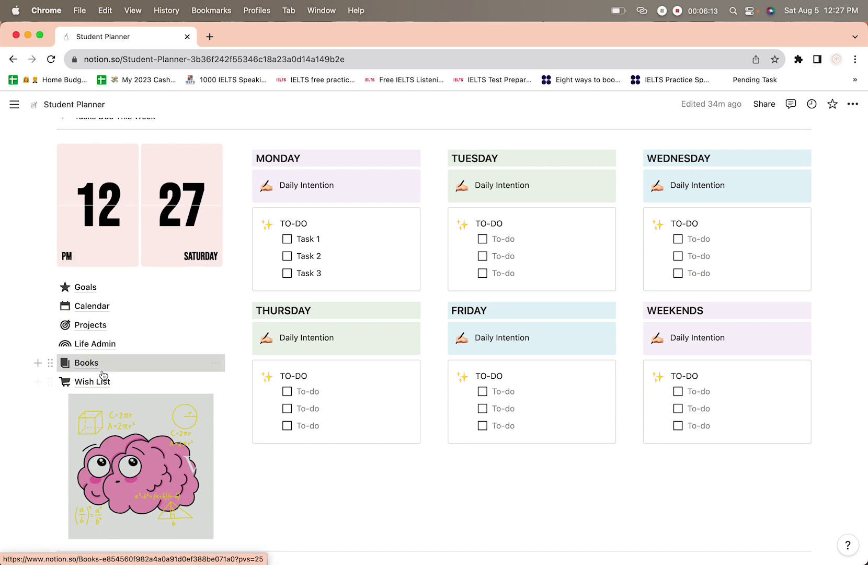
{"action": "left_click", "coordinate": [86, 363]}
{"action": "scroll", "coordinate": [139, 330], "scroll_direction": "down", "scroll_amount": 8}
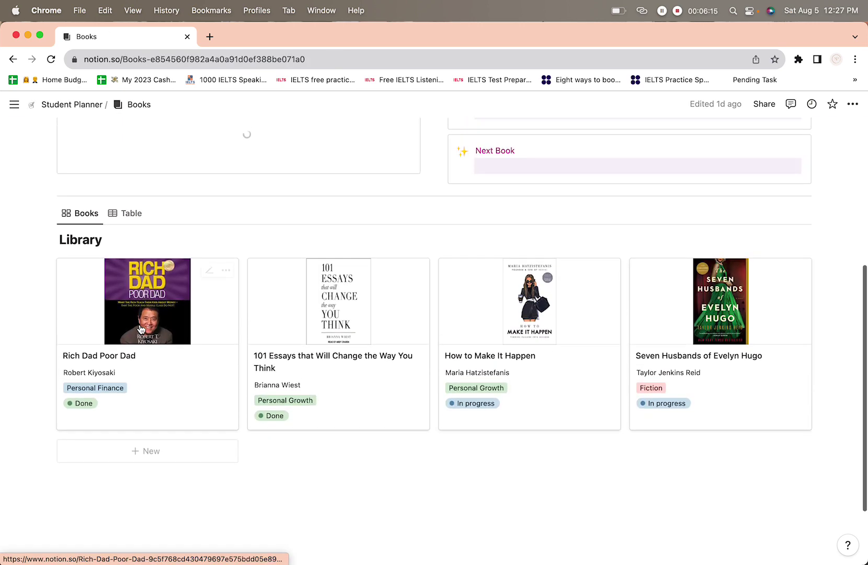
{"action": "scroll", "coordinate": [140, 328], "scroll_direction": "up", "scroll_amount": 4}
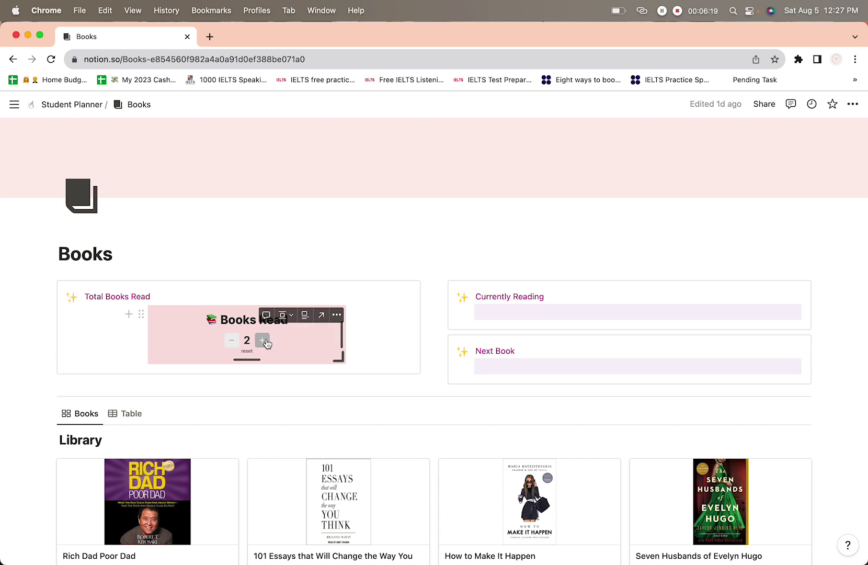
Step: Lower Books Read to 0 and inspect the Currently Reading and Next Book text
{"action": "left_click", "coordinate": [231, 343]}
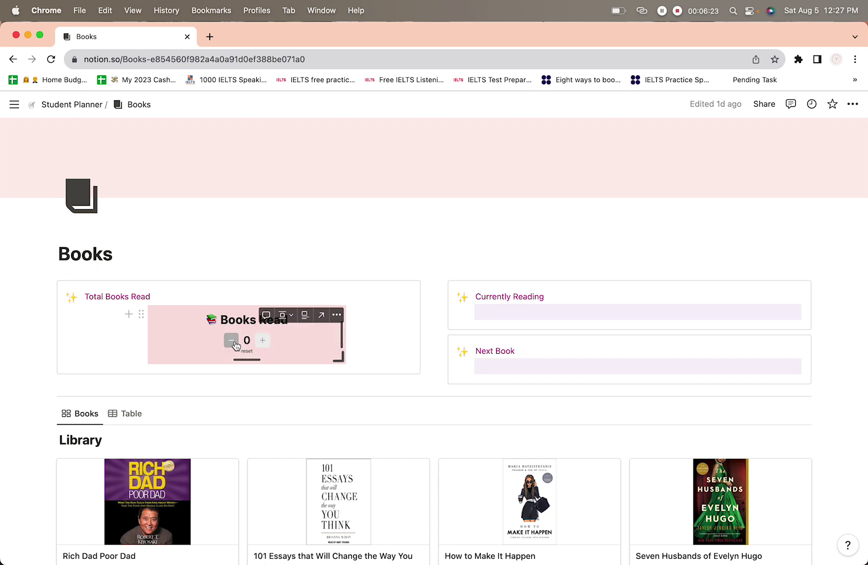
{"action": "left_click", "coordinate": [598, 312]}
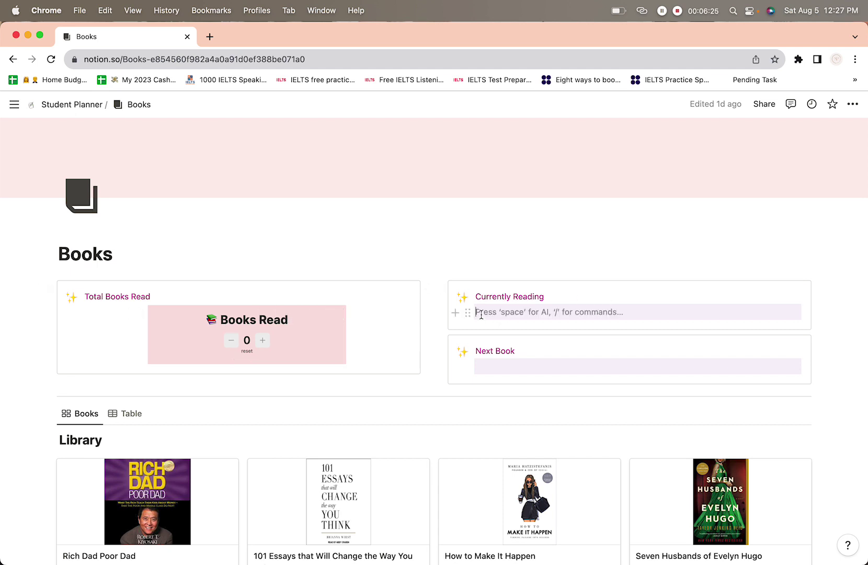
{"action": "left_click_drag", "start_coordinate": [476, 297], "coordinate": [553, 298]}
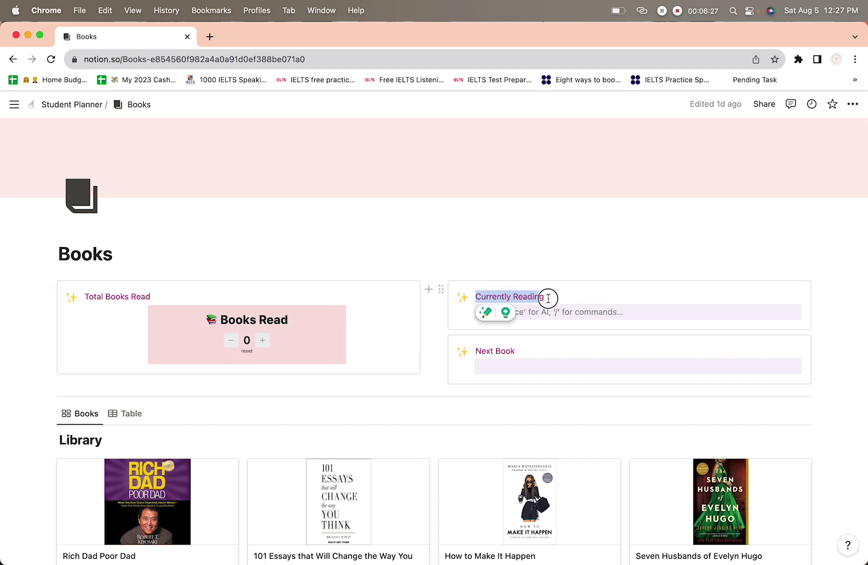
{"action": "double_click", "coordinate": [497, 351]}
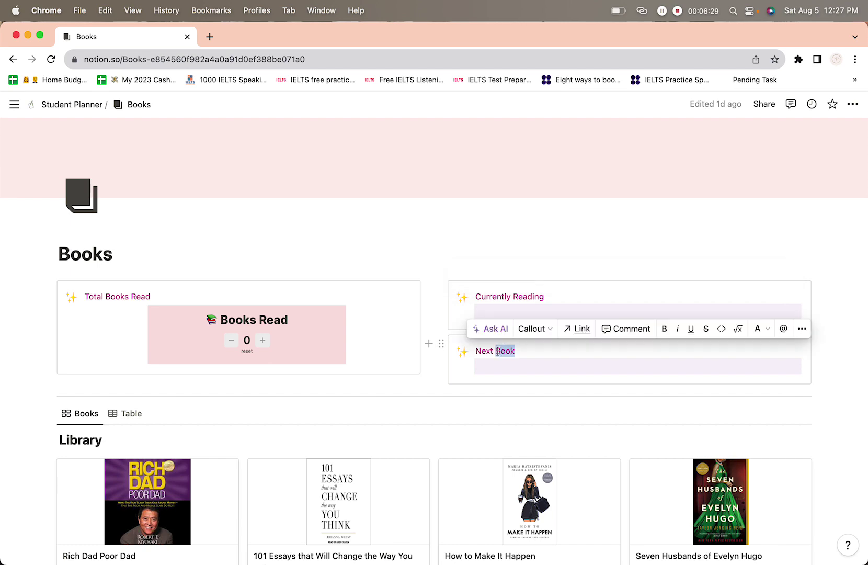
{"action": "left_click", "coordinate": [494, 352]}
{"action": "scroll", "coordinate": [145, 441], "scroll_direction": "down", "scroll_amount": 5}
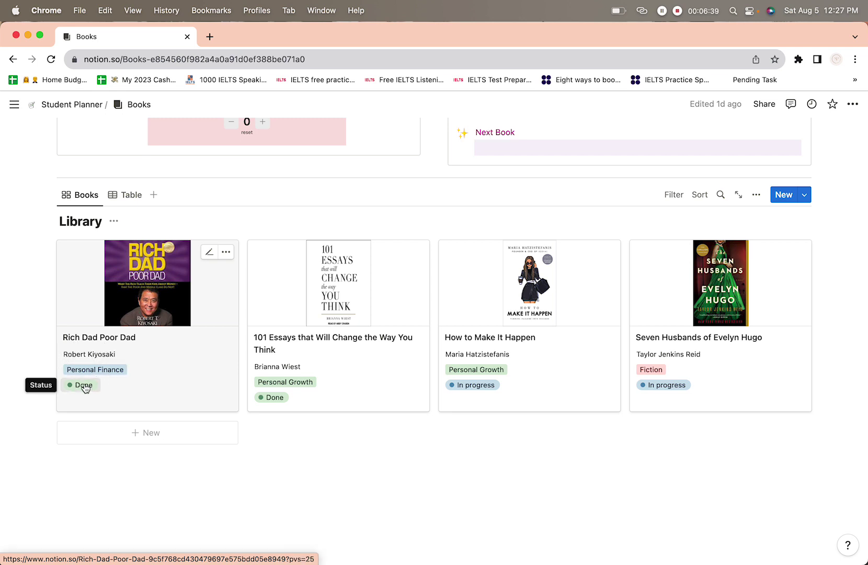
Step: Add a blank Untitled book, previewing its Tags, Cover and Status menus without changes
{"action": "left_click", "coordinate": [191, 437]}
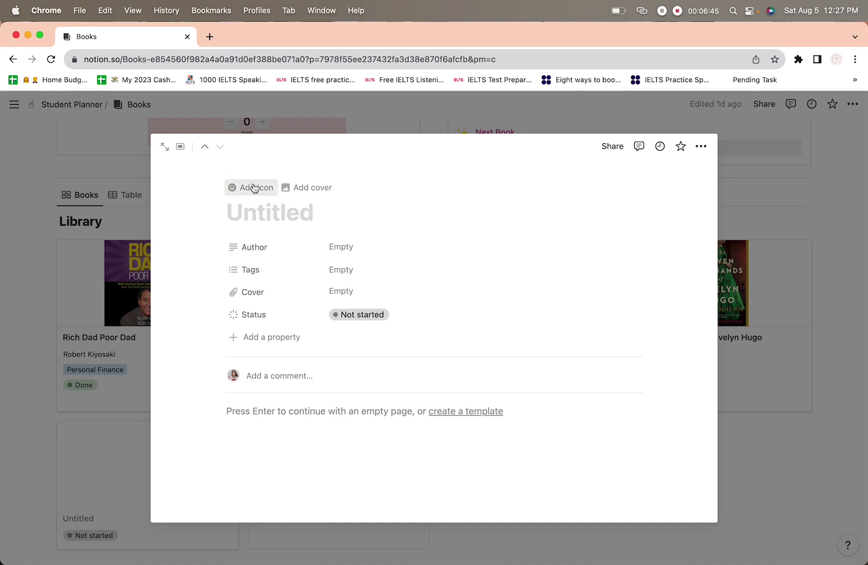
{"action": "left_click", "coordinate": [343, 270]}
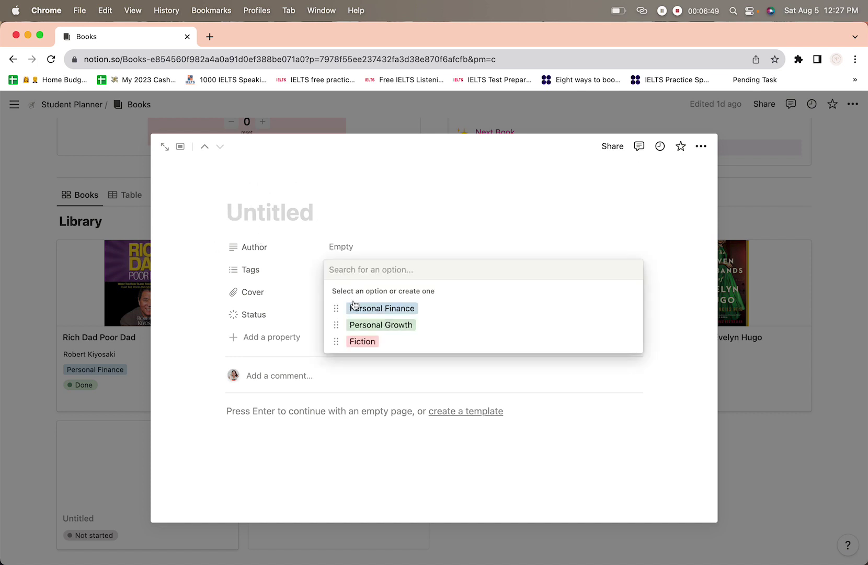
{"action": "left_click", "coordinate": [428, 224]}
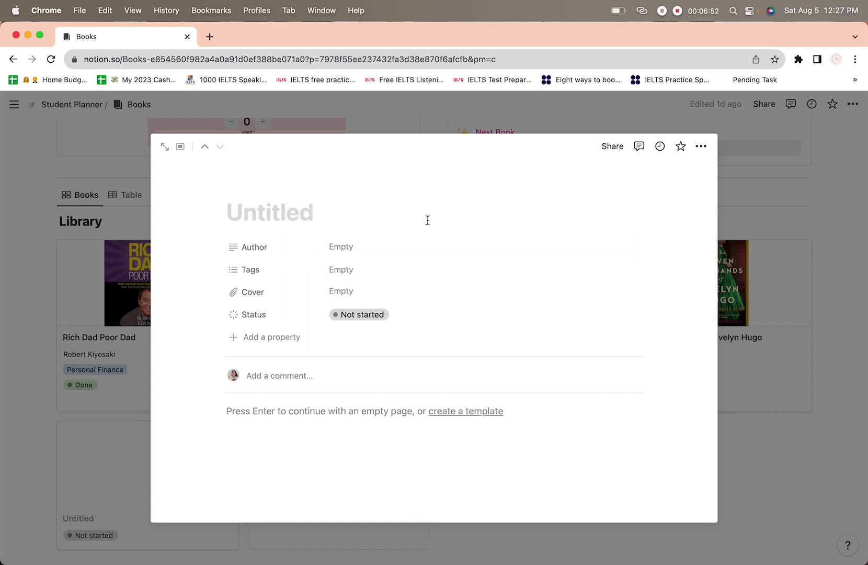
{"action": "left_click", "coordinate": [357, 295]}
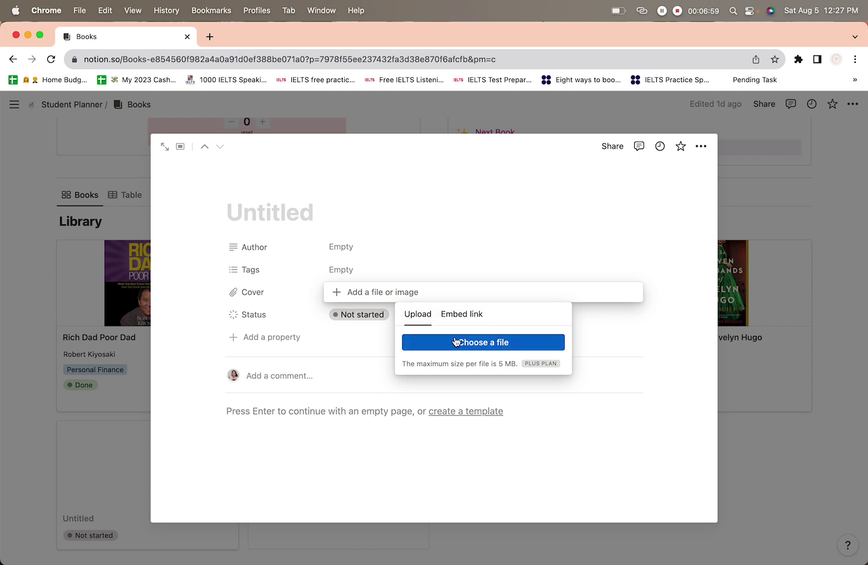
{"action": "left_click", "coordinate": [406, 260]}
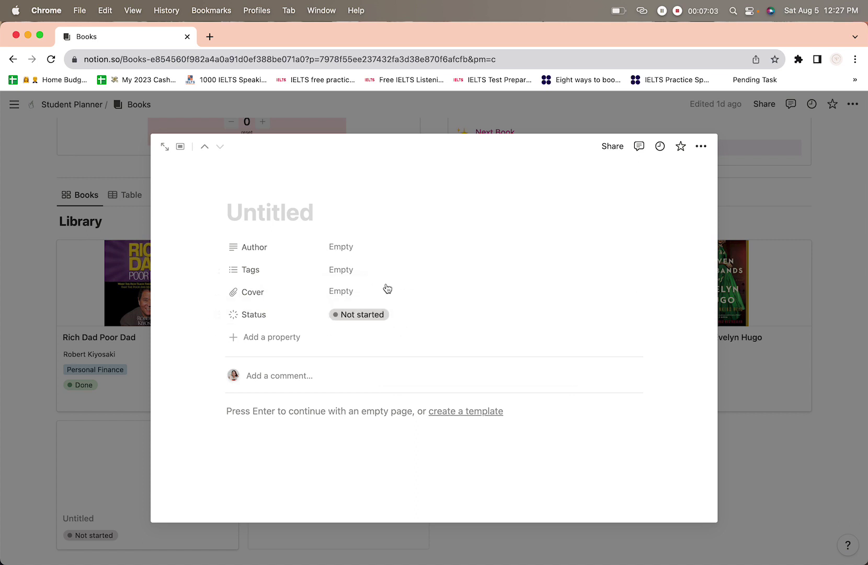
{"action": "left_click", "coordinate": [380, 323]}
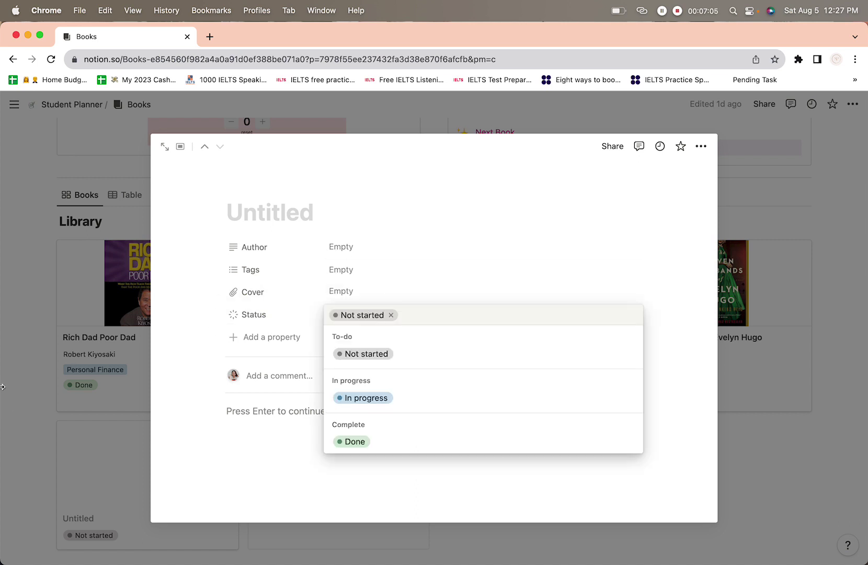
{"action": "left_click", "coordinate": [72, 388]}
Step: Leave for the Student Planner page and browse the Wish List page
{"action": "left_click", "coordinate": [72, 106]}
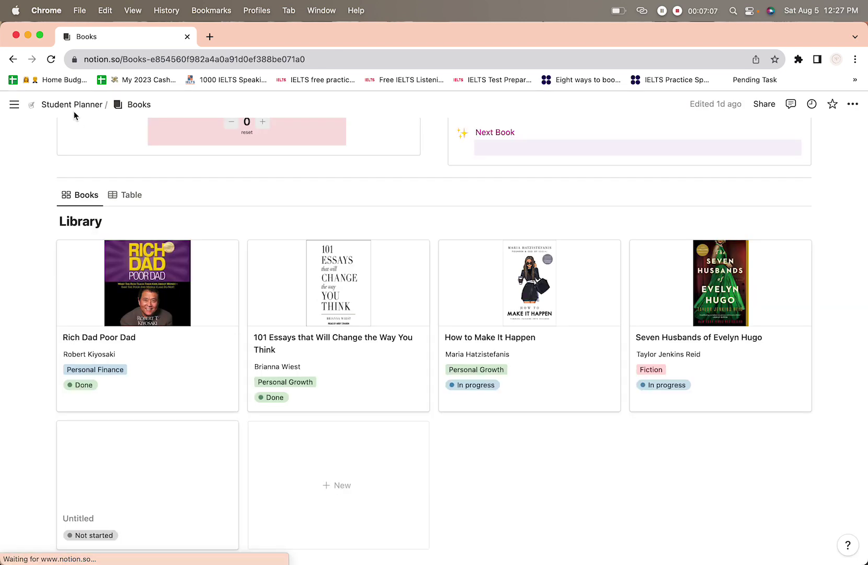
{"action": "scroll", "coordinate": [134, 411], "scroll_direction": "down", "scroll_amount": 5}
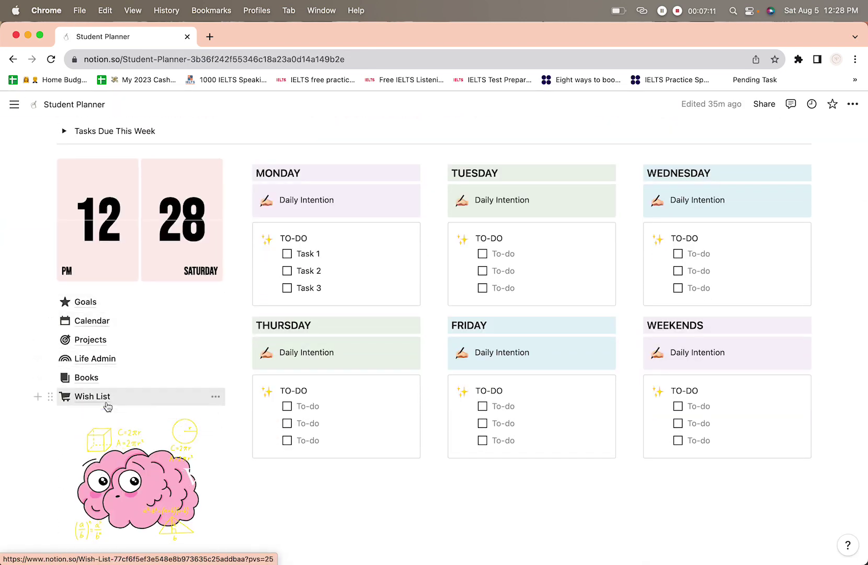
{"action": "left_click", "coordinate": [111, 398]}
{"action": "scroll", "coordinate": [146, 431], "scroll_direction": "down", "scroll_amount": 3}
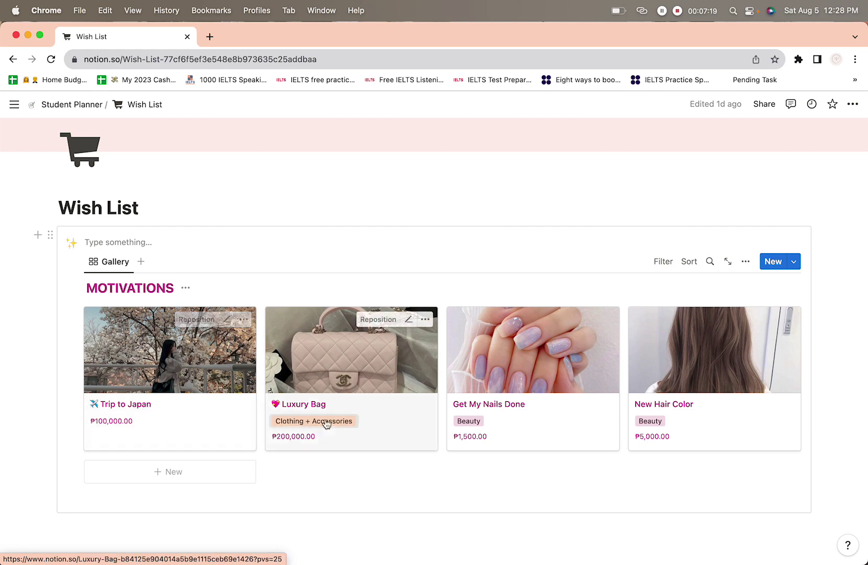
{"action": "scroll", "coordinate": [582, 416], "scroll_direction": "down", "scroll_amount": 2}
{"action": "scroll", "coordinate": [190, 219], "scroll_direction": "up", "scroll_amount": 3}
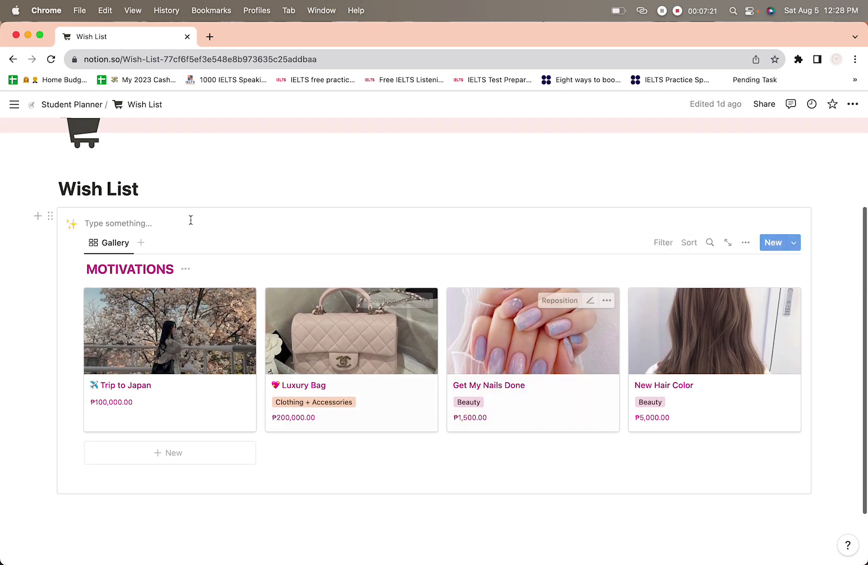
Step: Return to Student Planner and scroll down to the COURSES gallery of Course 1–6
{"action": "left_click", "coordinate": [73, 107]}
{"action": "scroll", "coordinate": [138, 392], "scroll_direction": "down", "scroll_amount": 10}
{"action": "scroll", "coordinate": [157, 335], "scroll_direction": "down", "scroll_amount": 1}
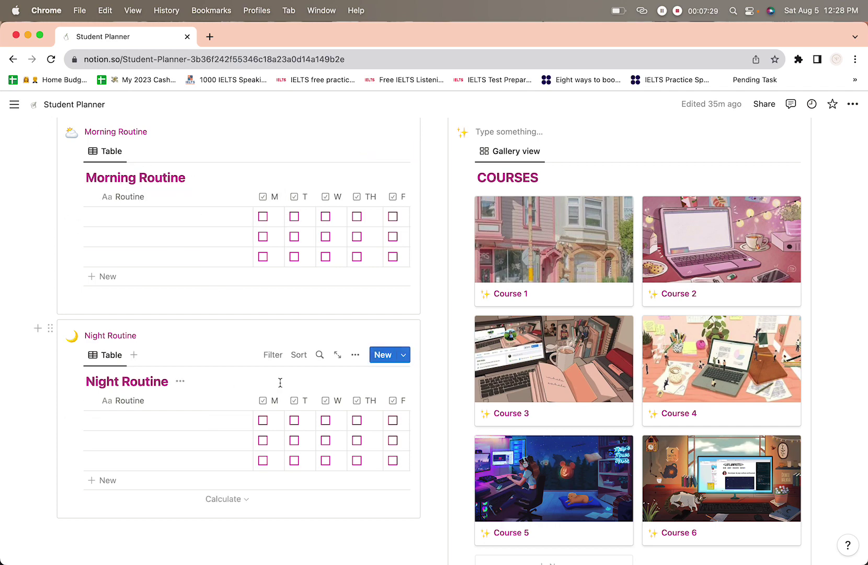
{"action": "scroll", "coordinate": [363, 357], "scroll_direction": "up", "scroll_amount": 5}
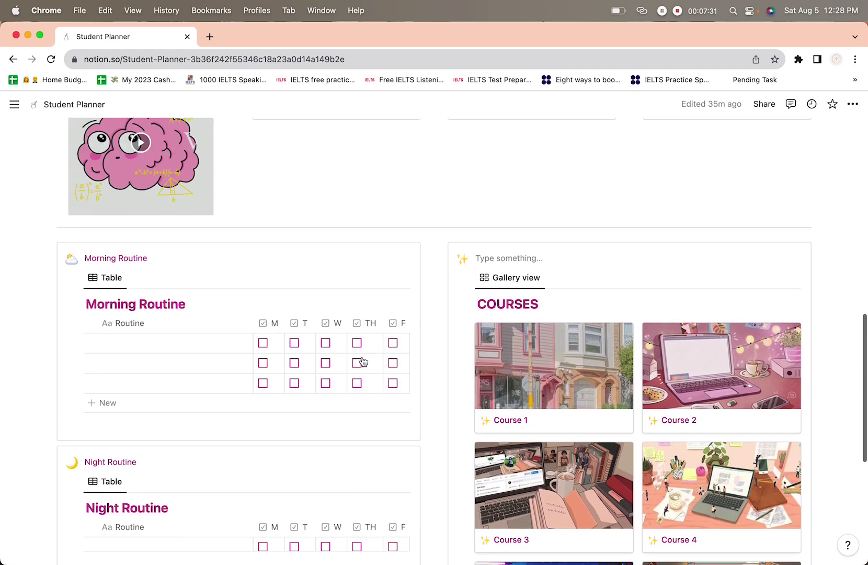
{"action": "scroll", "coordinate": [363, 361], "scroll_direction": "down", "scroll_amount": 9}
{"action": "scroll", "coordinate": [360, 361], "scroll_direction": "up", "scroll_amount": 7}
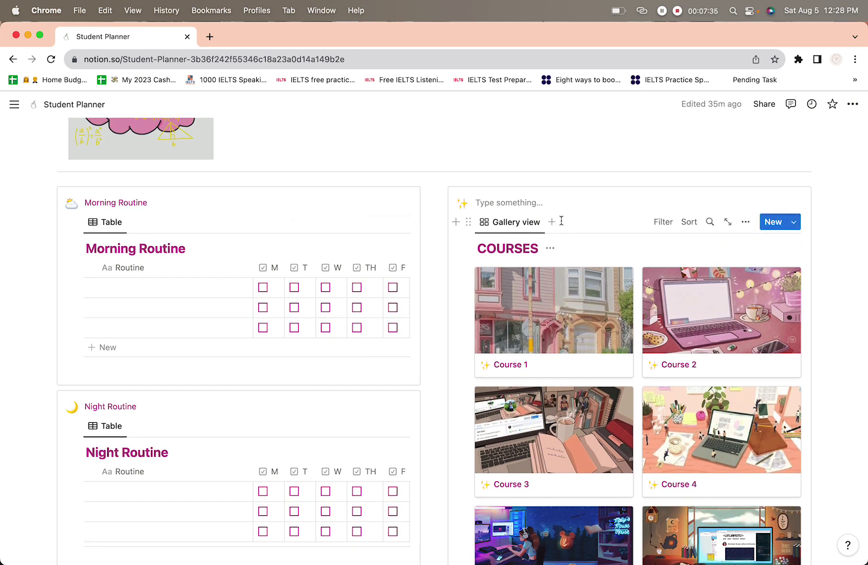
{"action": "scroll", "coordinate": [559, 282], "scroll_direction": "down", "scroll_amount": 5}
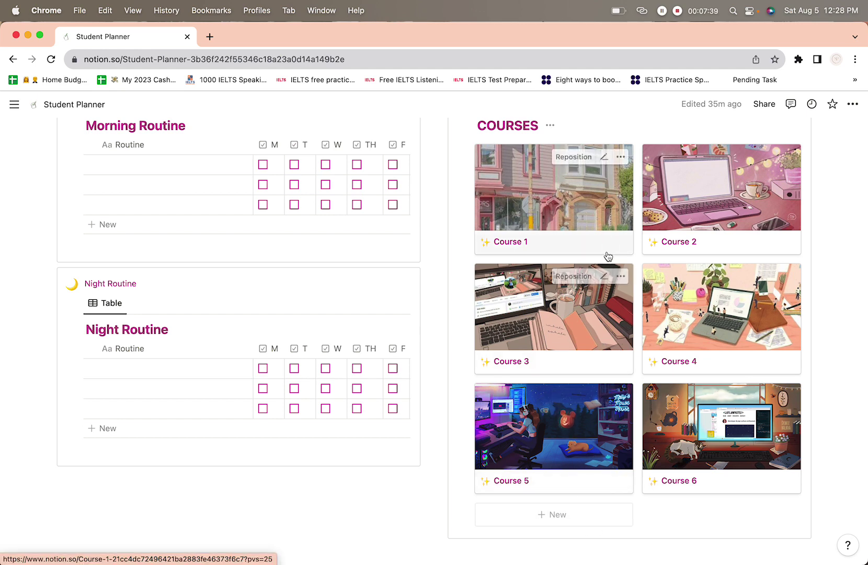
{"action": "scroll", "coordinate": [607, 258], "scroll_direction": "up", "scroll_amount": 3}
{"action": "scroll", "coordinate": [607, 258], "scroll_direction": "down", "scroll_amount": 1}
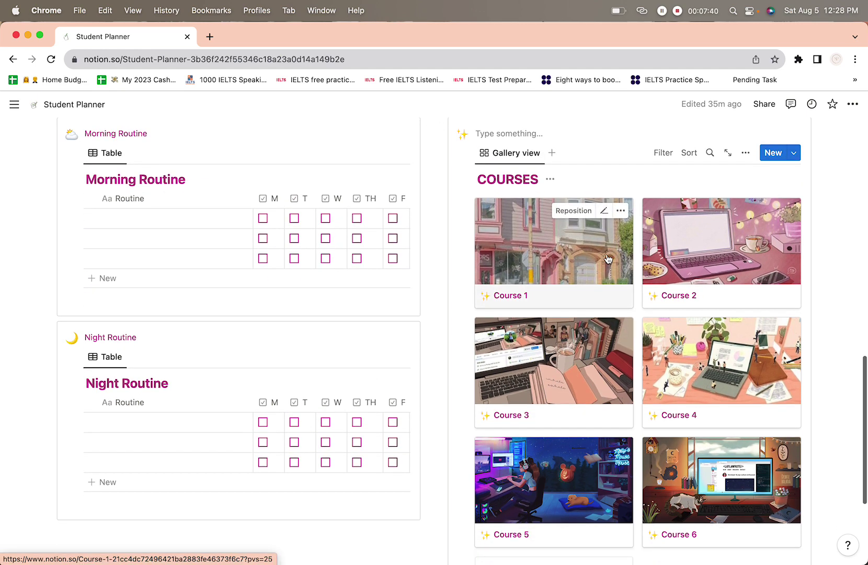
Step: Open Course 1 as a full page and retitle it MS 1
{"action": "left_click", "coordinate": [535, 250]}
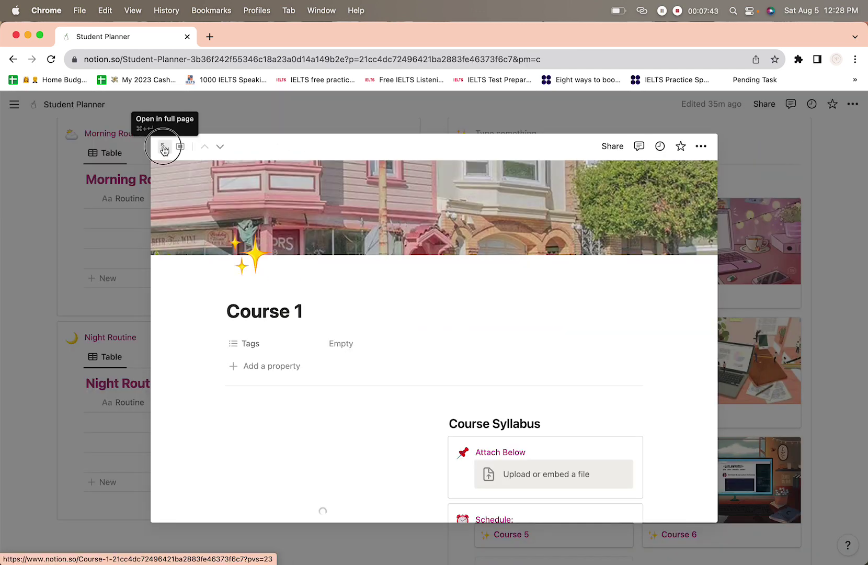
{"action": "left_click", "coordinate": [164, 148]}
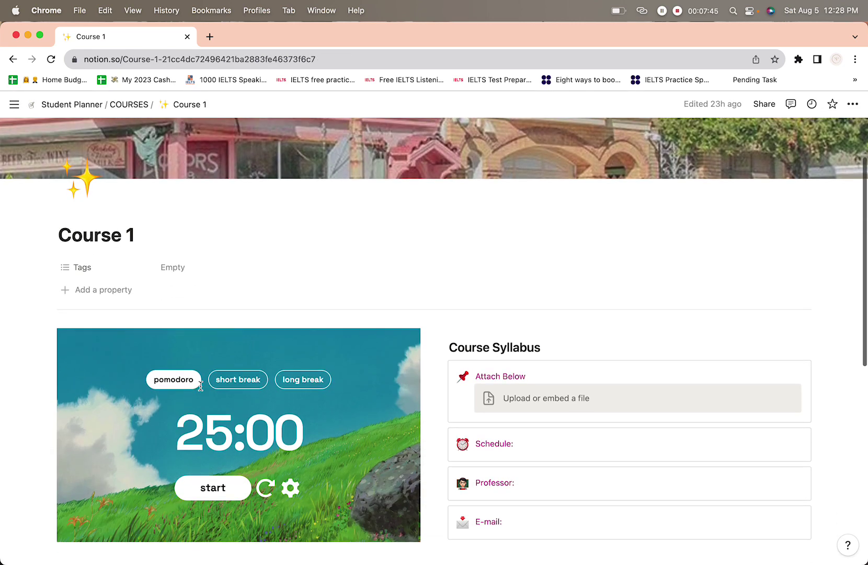
{"action": "scroll", "coordinate": [201, 386], "scroll_direction": "down", "scroll_amount": 1}
{"action": "triple_click", "coordinate": [120, 195]}
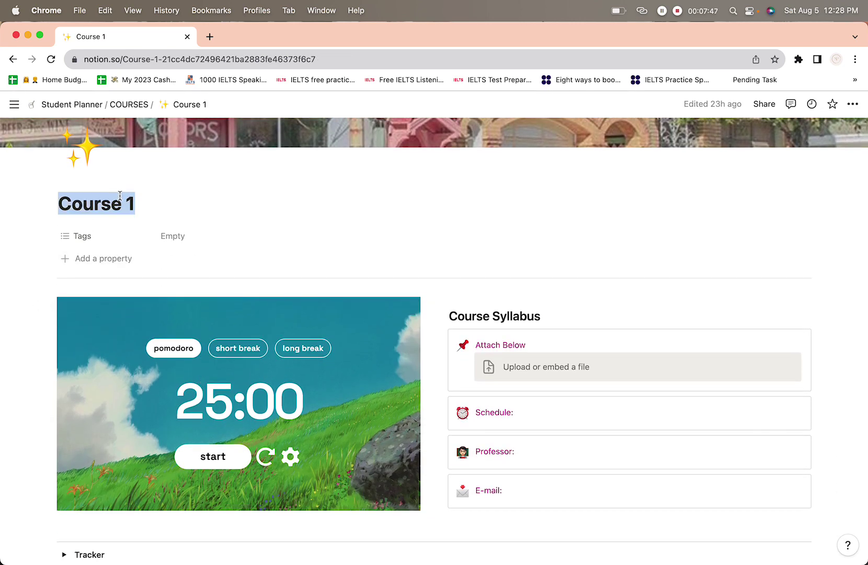
{"action": "type", "text": "A"}
{"action": "key", "text": "BackSpace"}
Step: Create and apply a new 2023 tag to the course page
{"action": "left_click", "coordinate": [172, 235]}
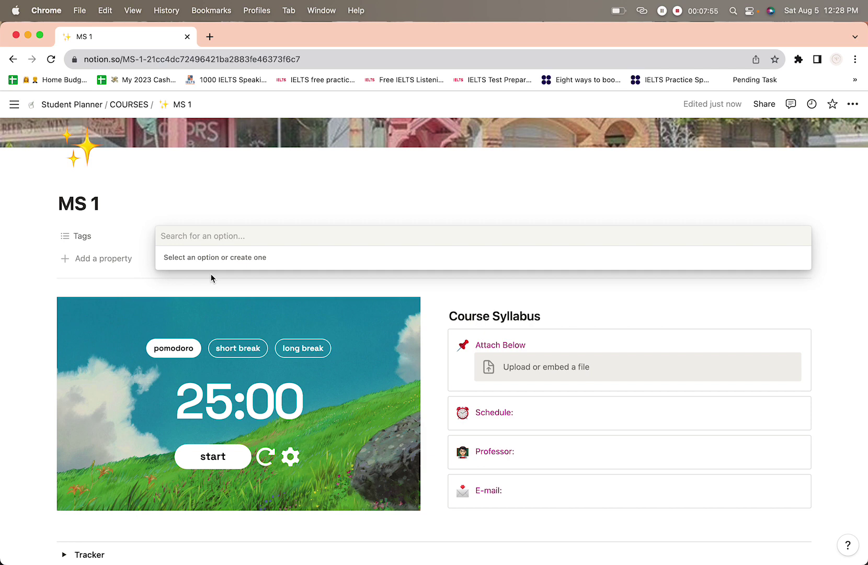
{"action": "type", "text": "2023"}
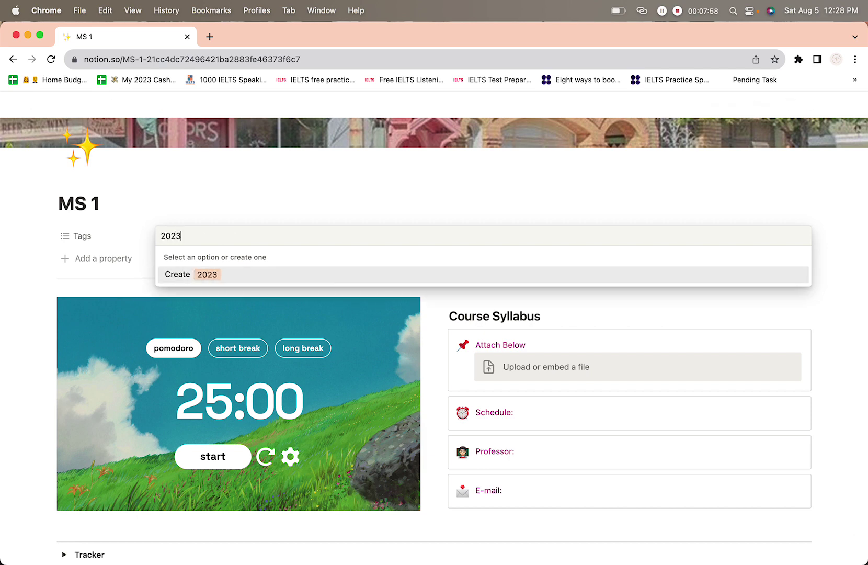
{"action": "key", "text": "Return"}
{"action": "left_click", "coordinate": [300, 210]}
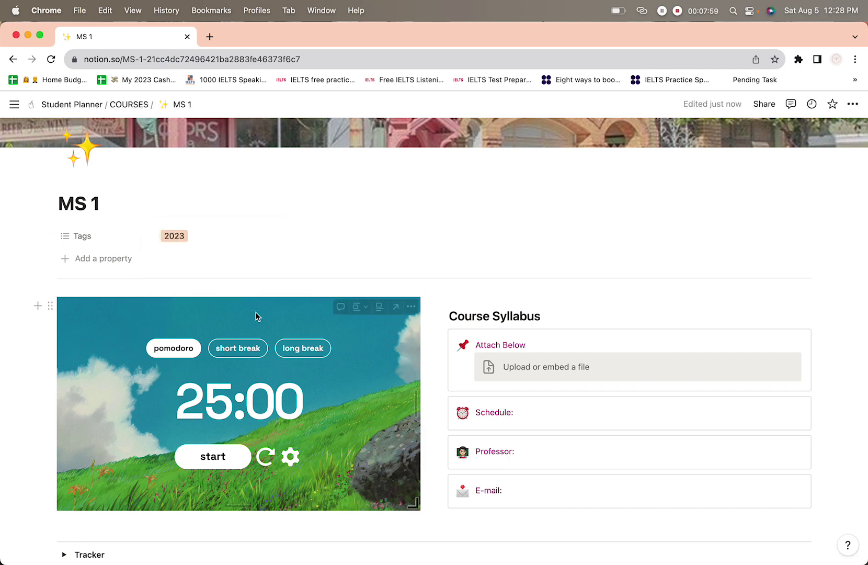
Step: Expand the Tracker section to view the Pomodoro Tracker, then collapse it
{"action": "scroll", "coordinate": [256, 316], "scroll_direction": "down", "scroll_amount": 5}
{"action": "scroll", "coordinate": [265, 206], "scroll_direction": "up", "scroll_amount": 3}
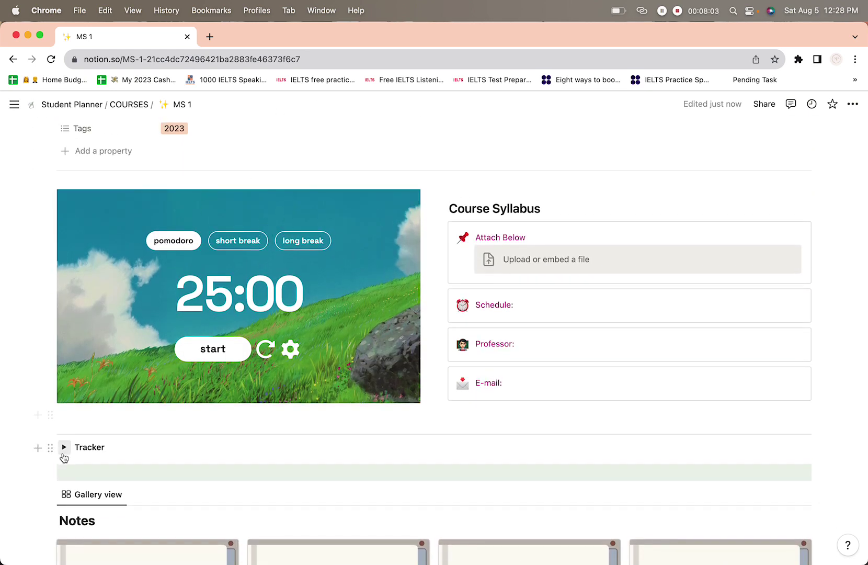
{"action": "left_click", "coordinate": [64, 447]}
{"action": "scroll", "coordinate": [61, 457], "scroll_direction": "down", "scroll_amount": 4}
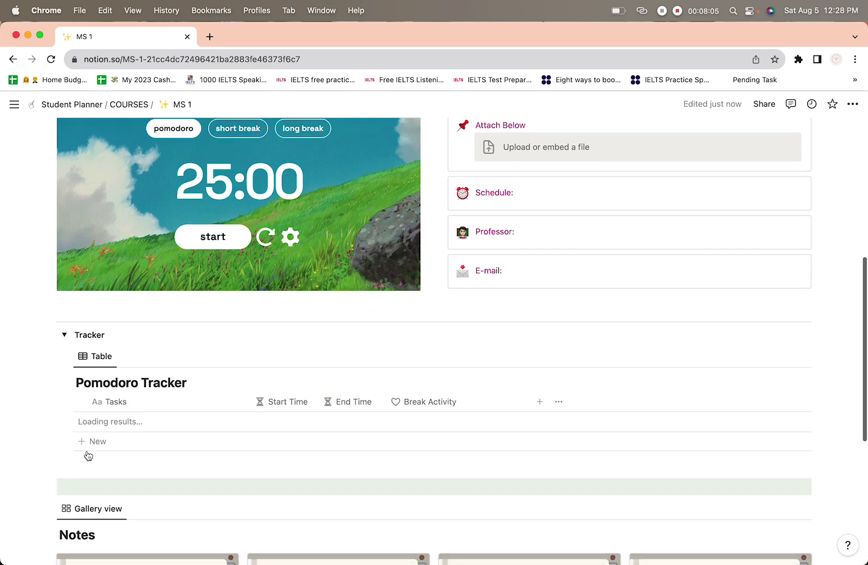
{"action": "scroll", "coordinate": [87, 456], "scroll_direction": "up", "scroll_amount": 2}
{"action": "left_click", "coordinate": [65, 418]}
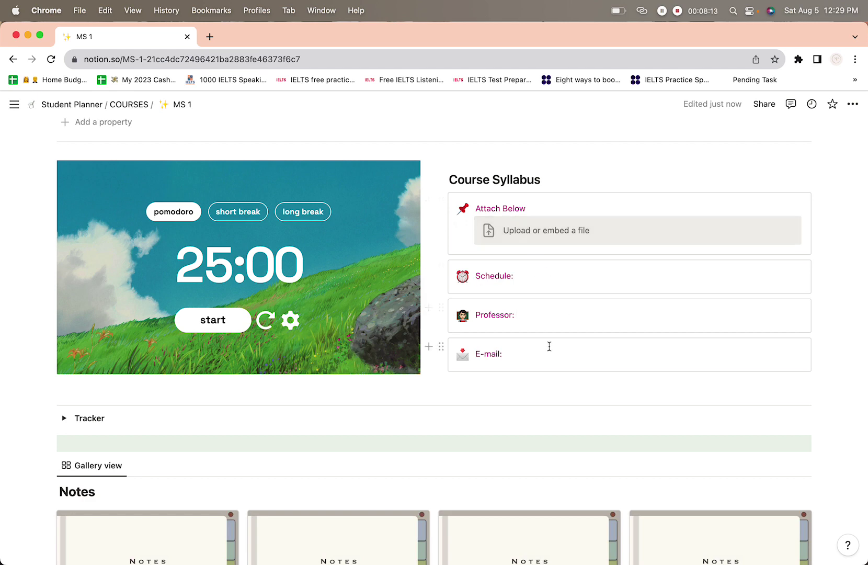
Step: Scroll through the four-topic Notes gallery, then return to the Student Planner page
{"action": "scroll", "coordinate": [545, 360], "scroll_direction": "down", "scroll_amount": 5}
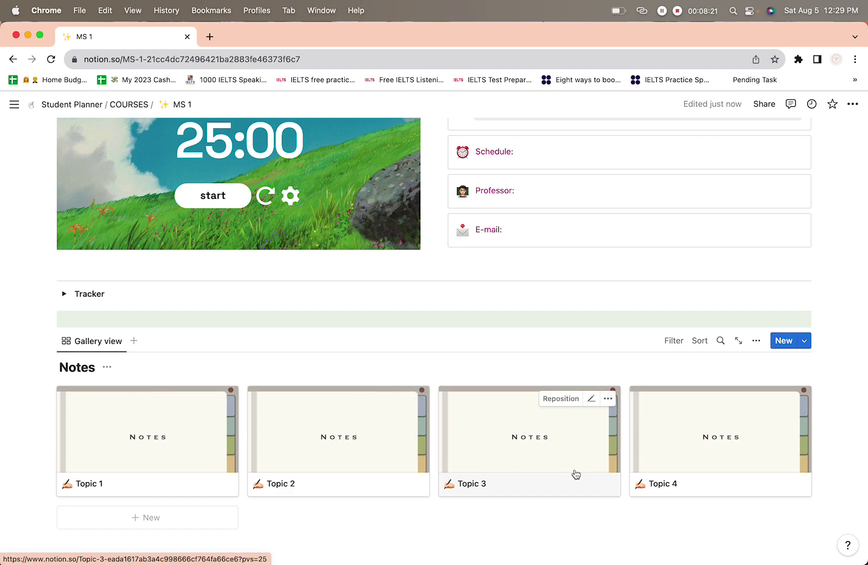
{"action": "scroll", "coordinate": [575, 474], "scroll_direction": "down", "scroll_amount": 3}
{"action": "scroll", "coordinate": [574, 470], "scroll_direction": "up", "scroll_amount": 6}
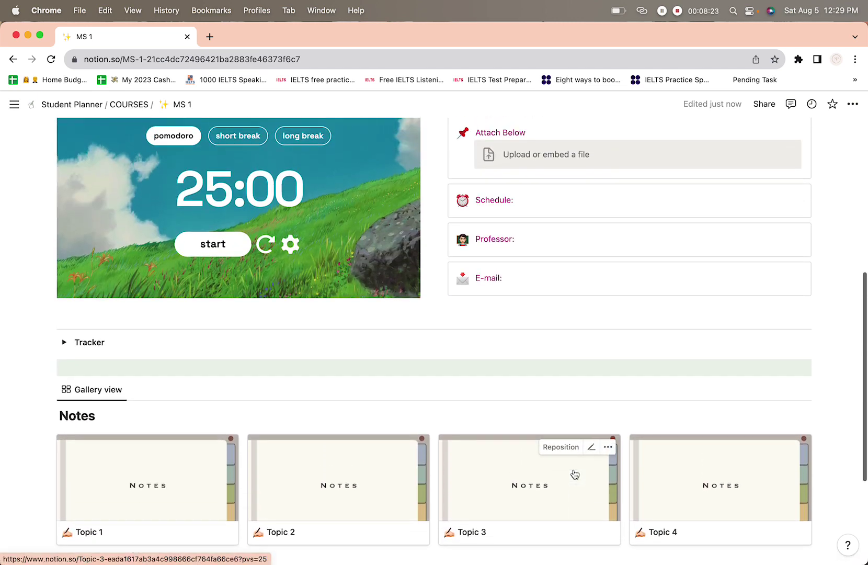
{"action": "scroll", "coordinate": [503, 198], "scroll_direction": "up", "scroll_amount": 5}
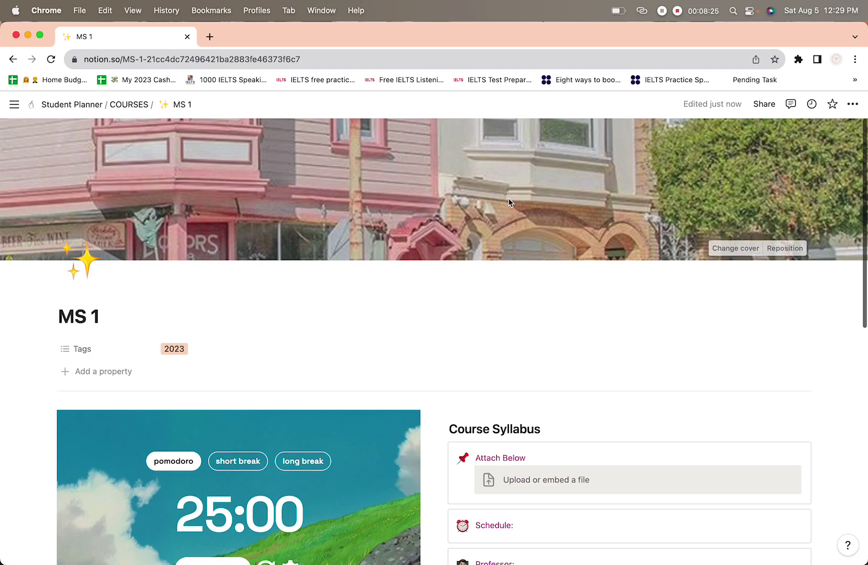
{"action": "left_click", "coordinate": [64, 106]}
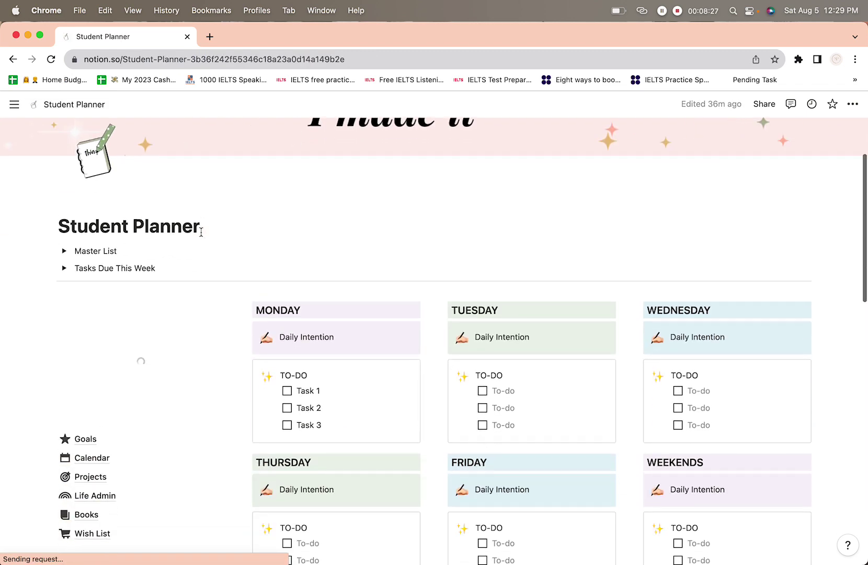